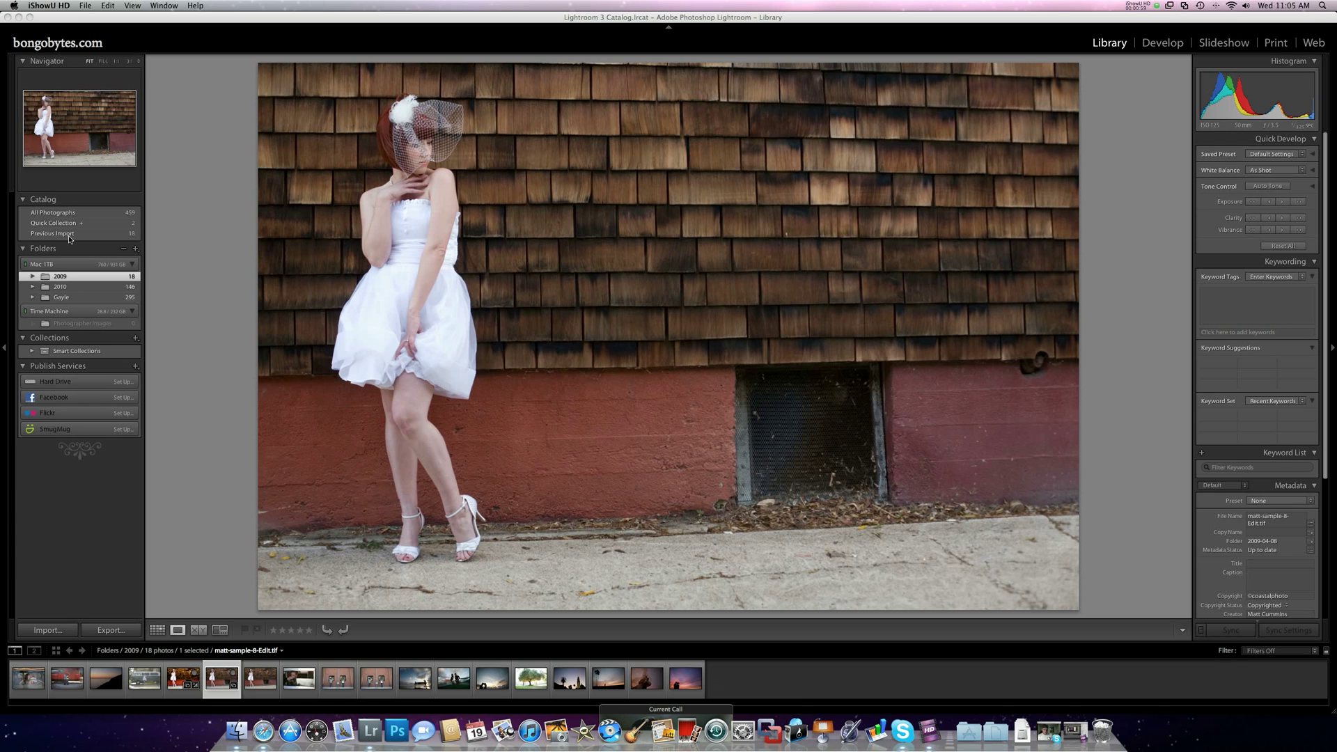
# Step: Select Previous Import in the Catalog panel to show its 18 photos as thumbnails
pyautogui.click(69, 236)
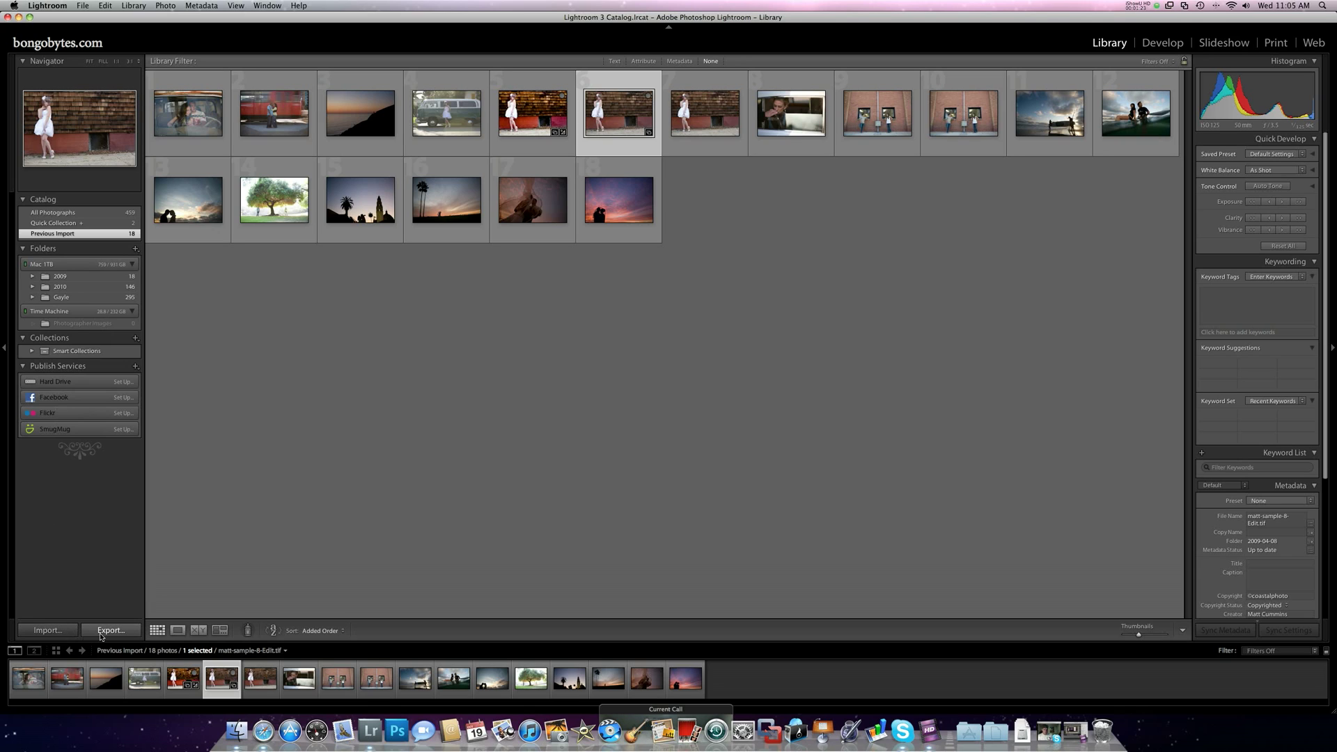
pyautogui.click(60, 632)
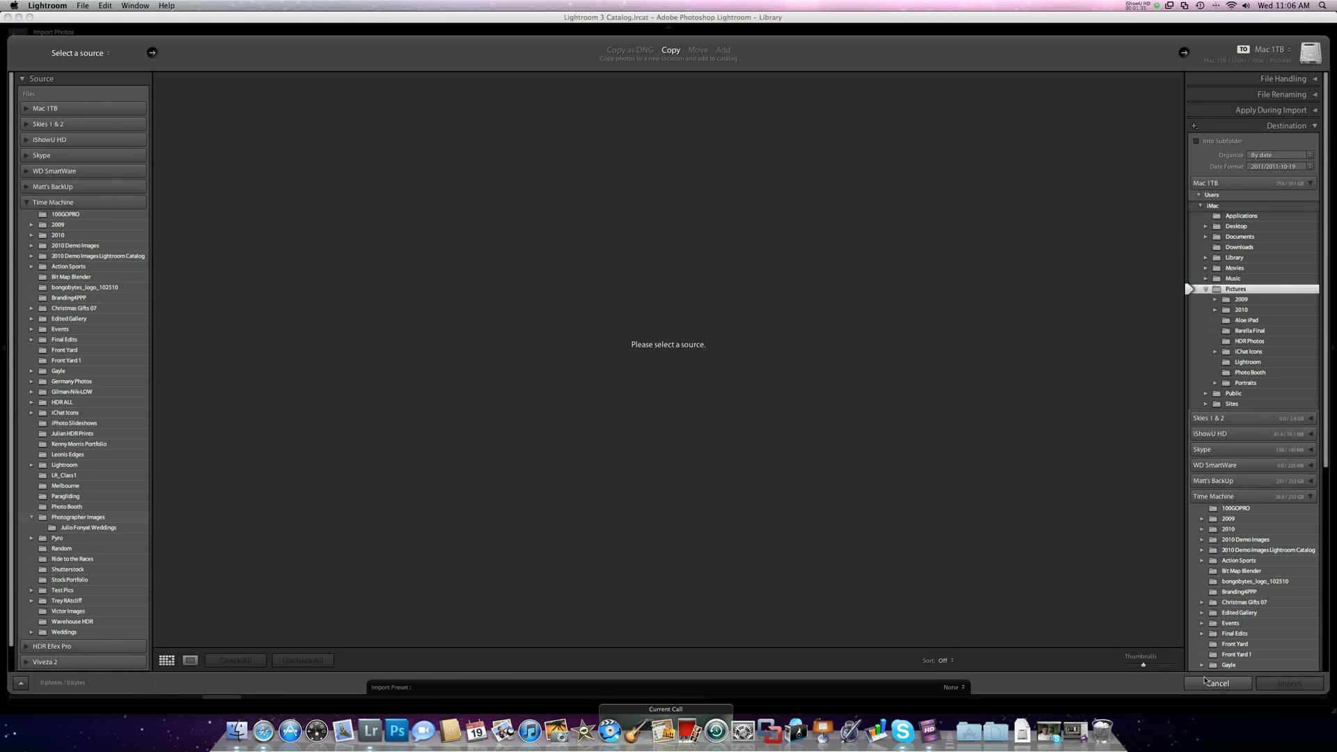
pyautogui.click(1205, 684)
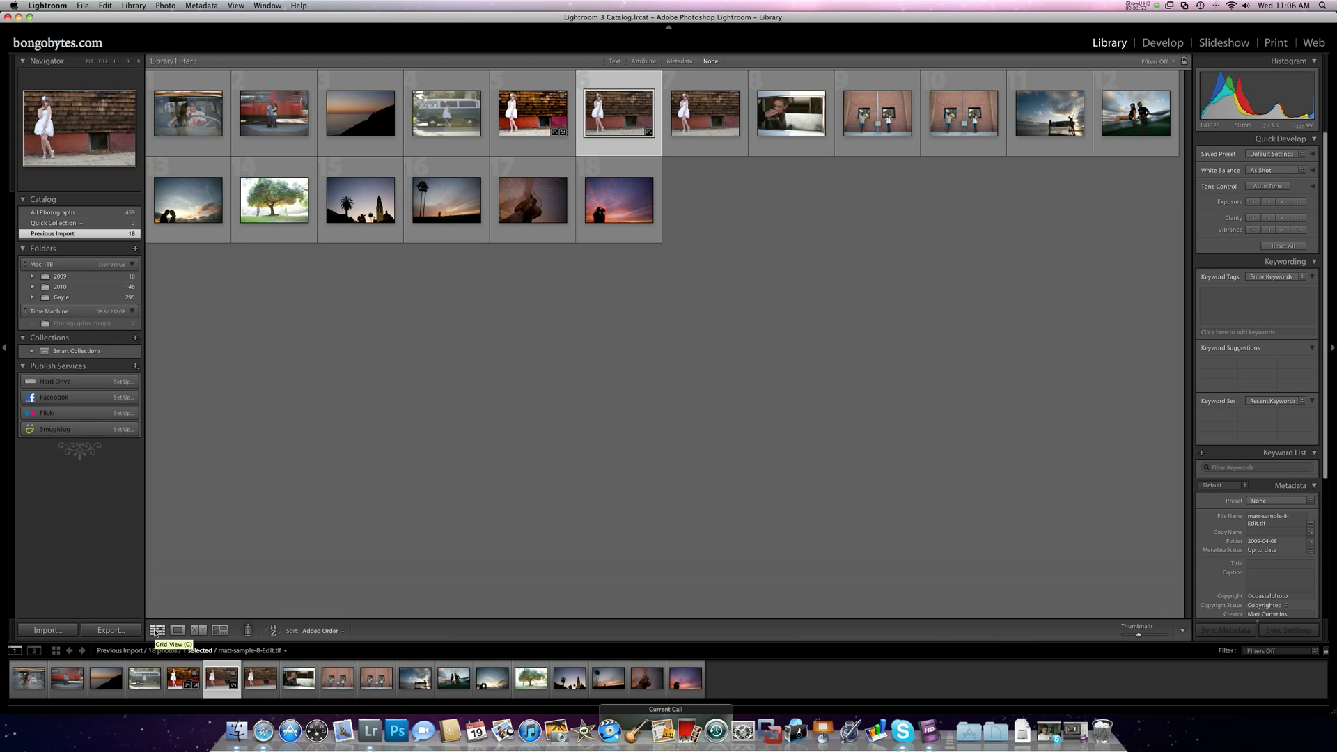
# Step: View the white-dress photo in Loupe, then Compare, then Survey view
pyautogui.click(178, 630)
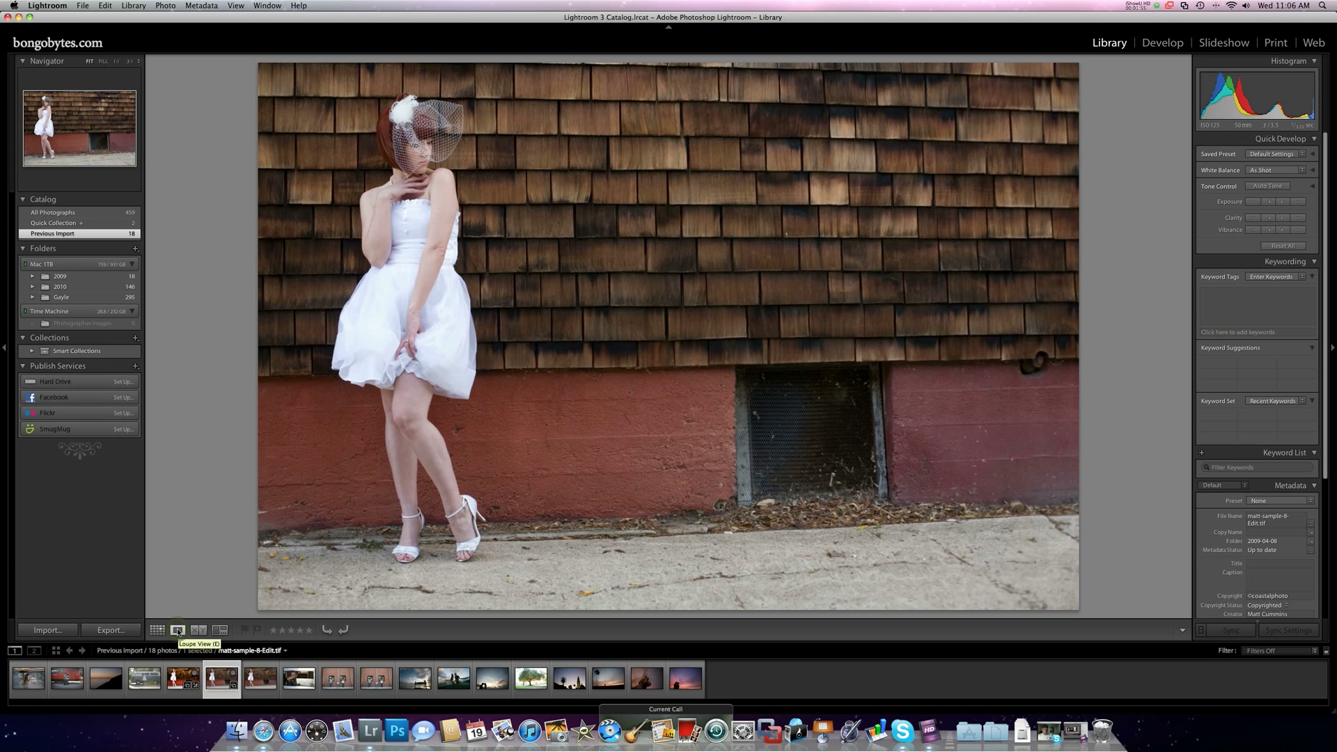
pyautogui.click(197, 630)
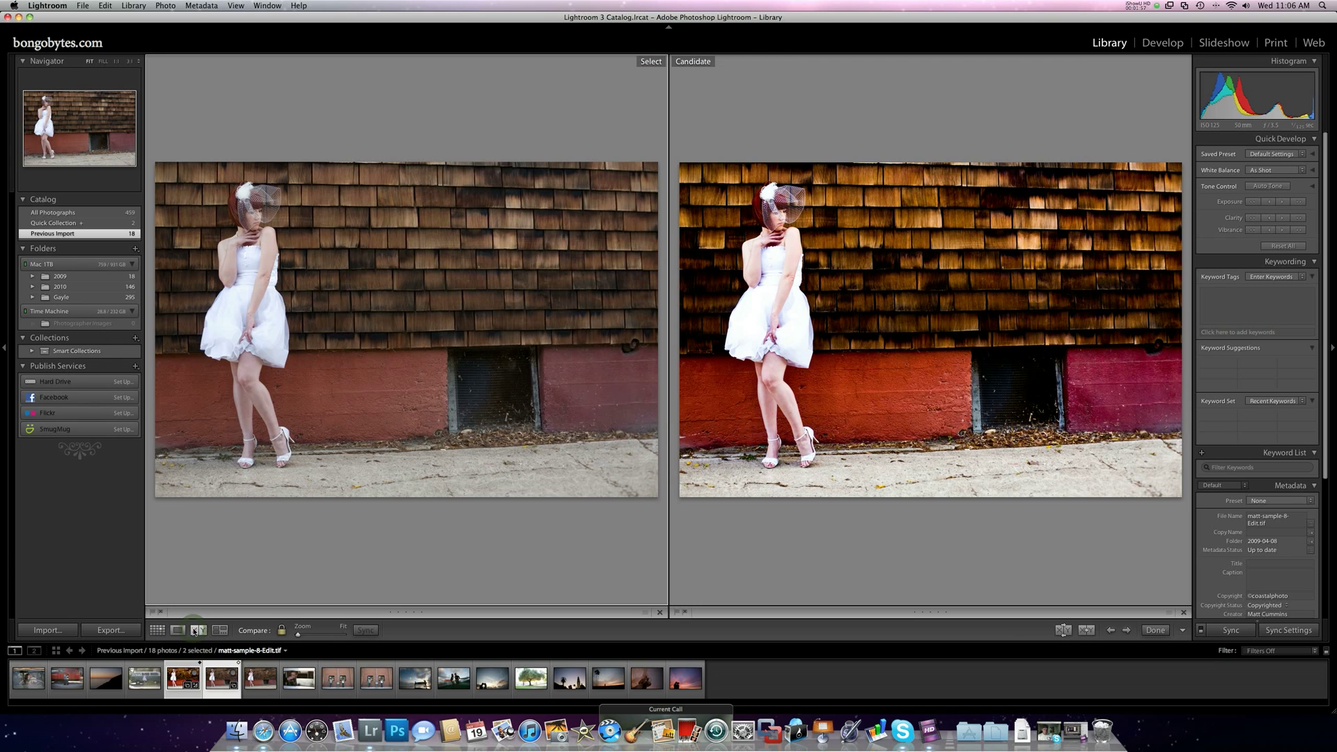
pyautogui.click(219, 630)
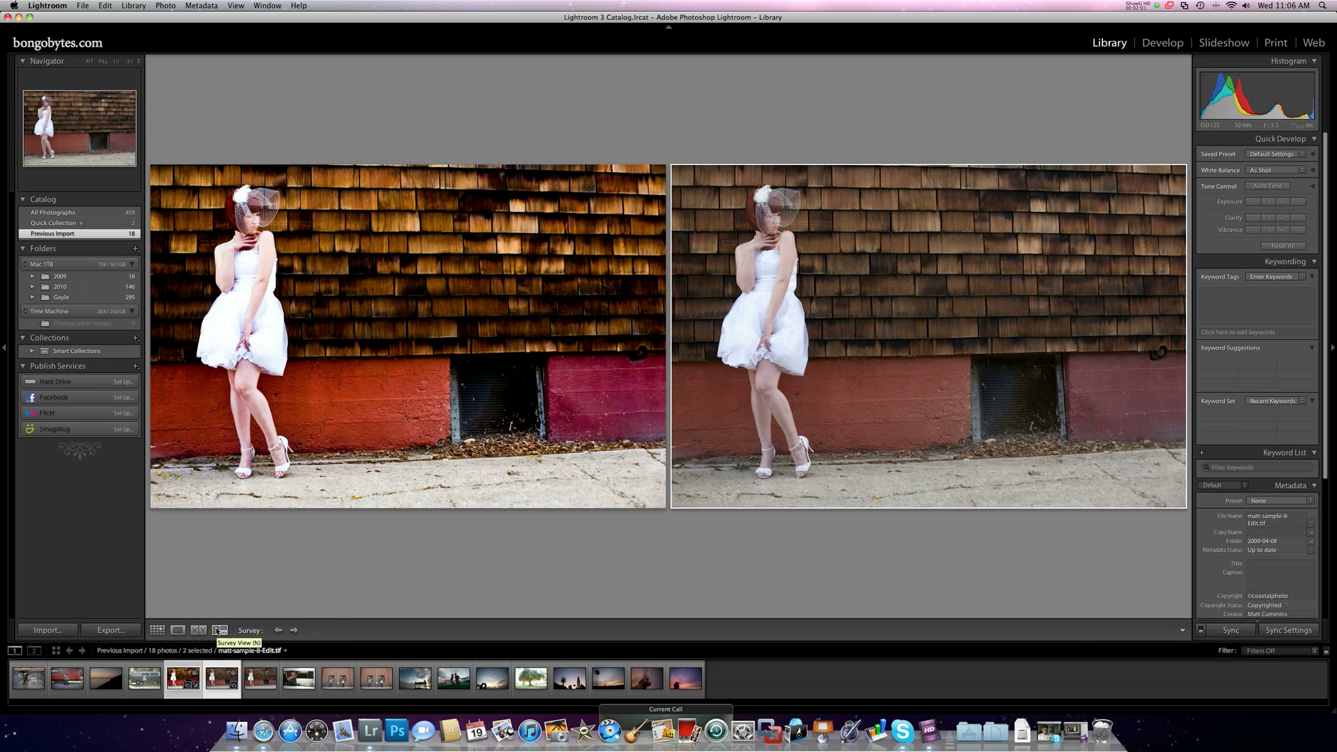
# Step: Toggle between the edited and original versions, then go back to Grid view
pyautogui.press('Left')
pyautogui.press('Right')
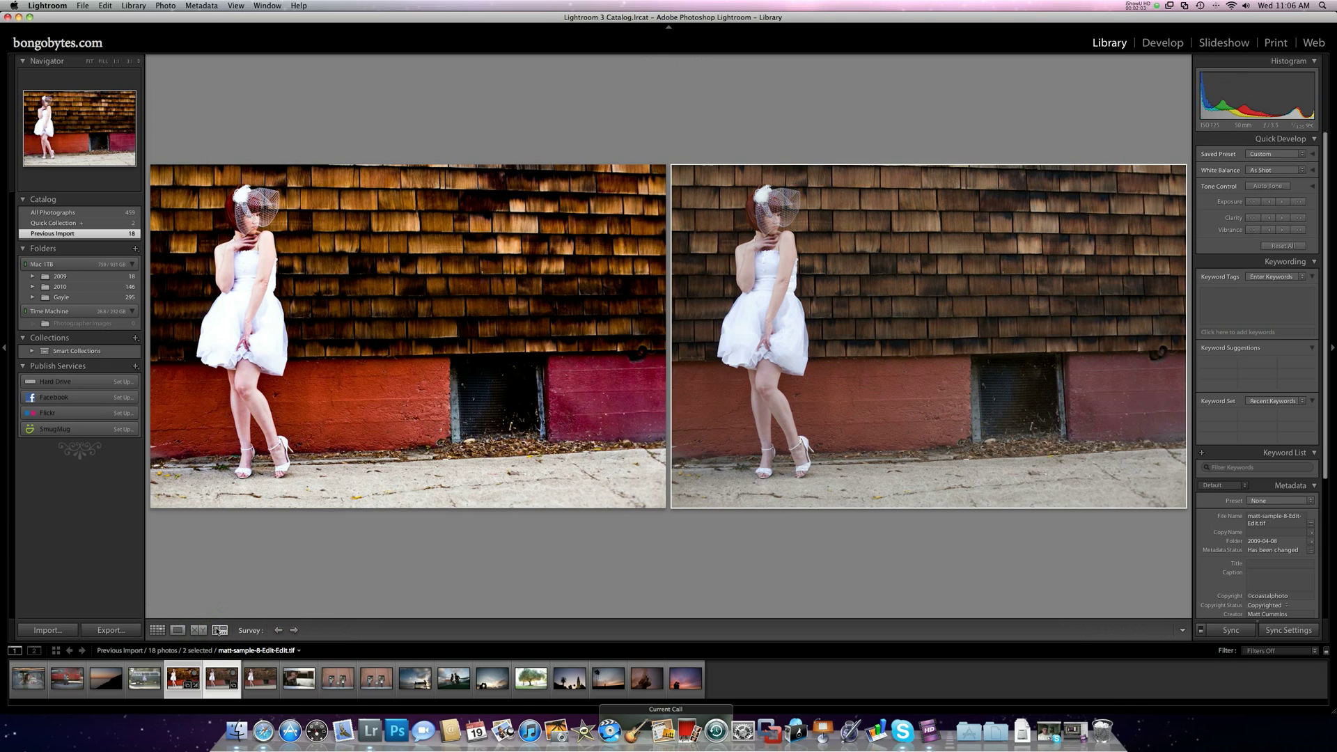
pyautogui.press('Left')
pyautogui.press('Left')
pyautogui.press('Right')
pyautogui.press('Left')
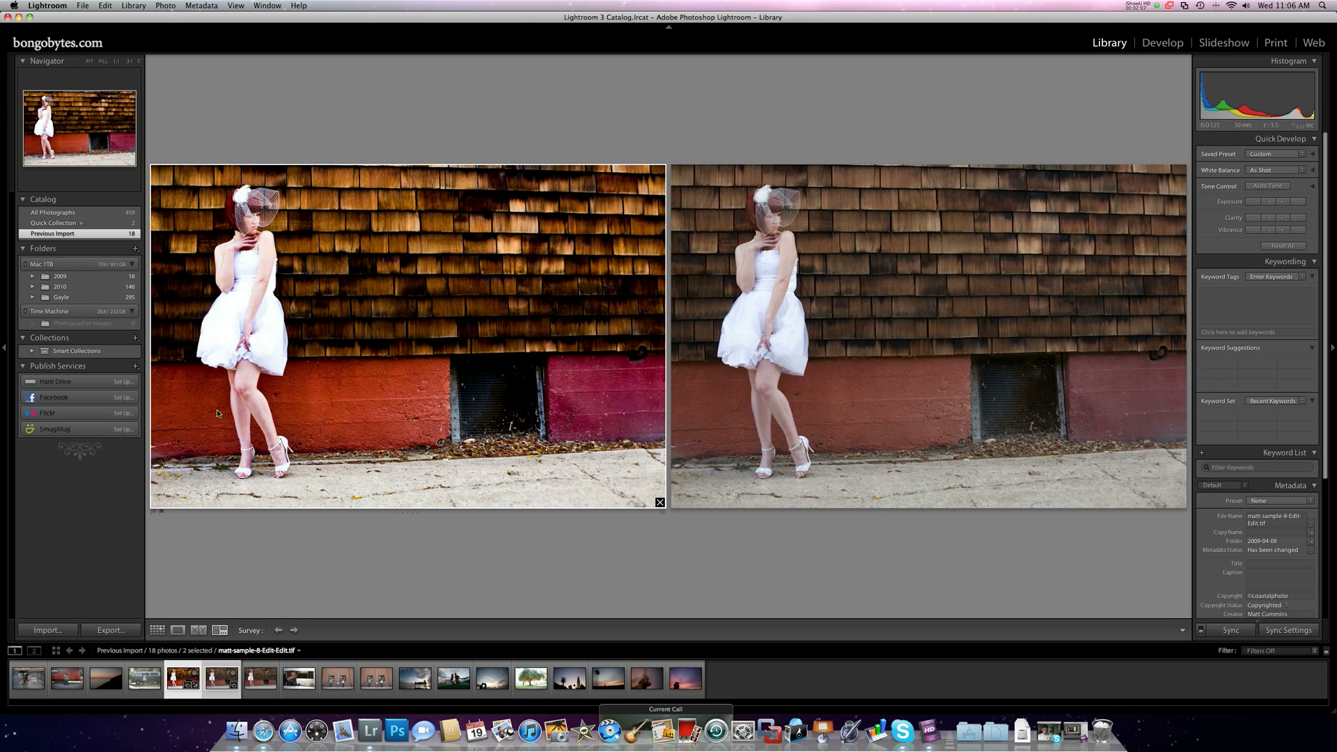
pyautogui.click(157, 631)
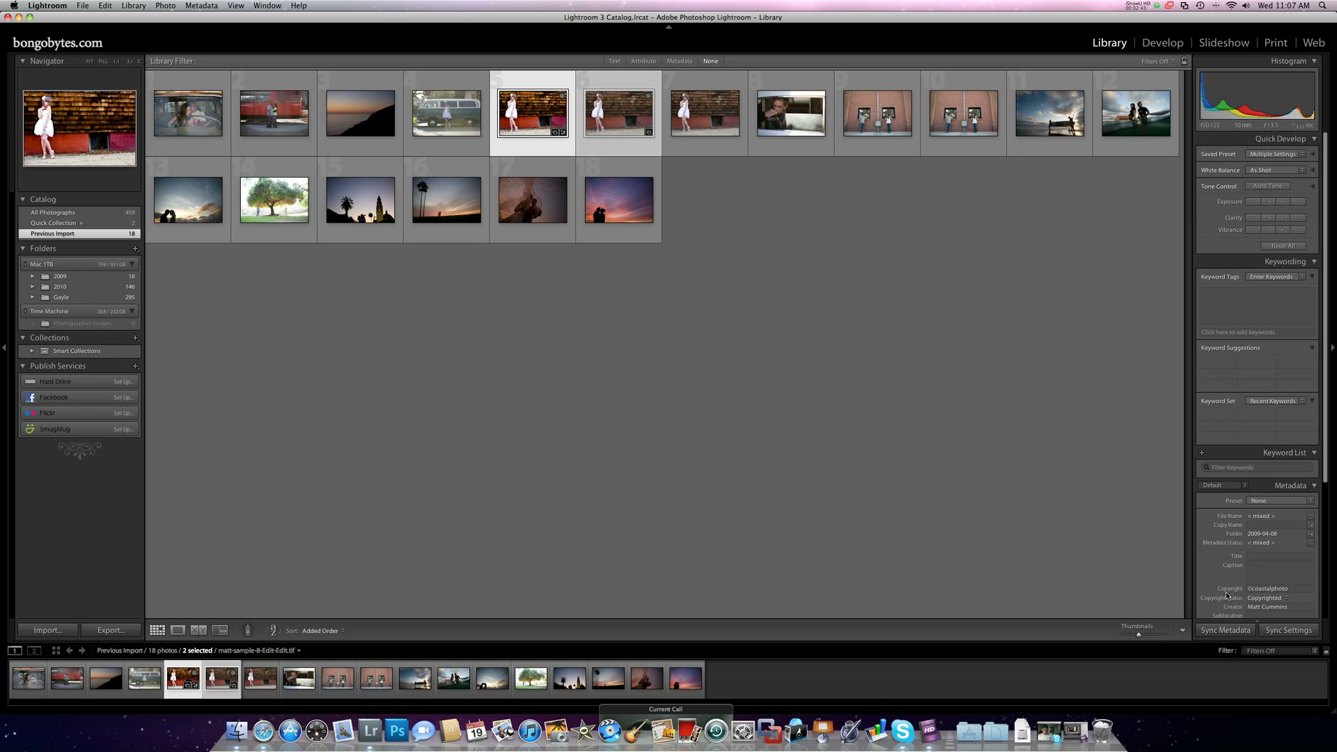
# Step: Enter ©coastalphoto in the Metadata panel's Copyright field and commit it
pyautogui.click(1270, 589)
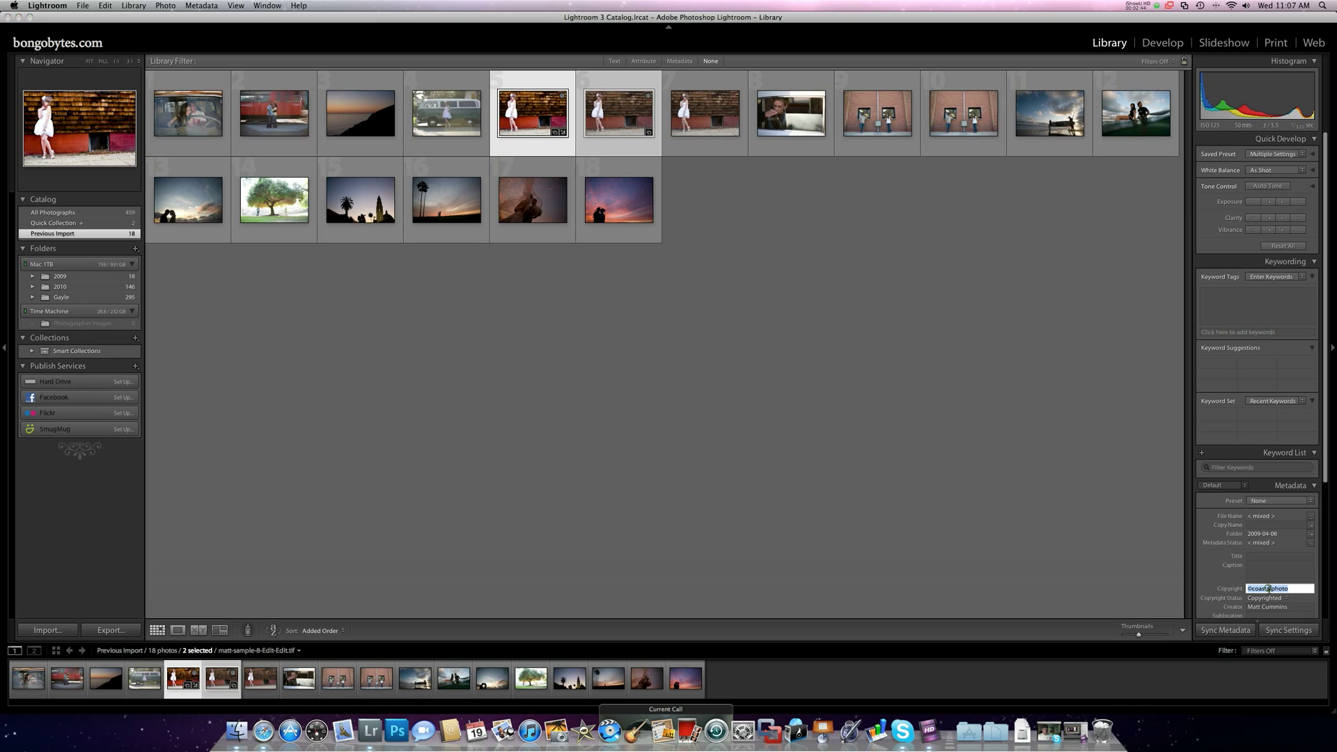
pyautogui.click(1209, 582)
# Step: In Develop, make the unedited white-dress thumbnail active and collapse Lightroom Presets
pyautogui.click(1162, 43)
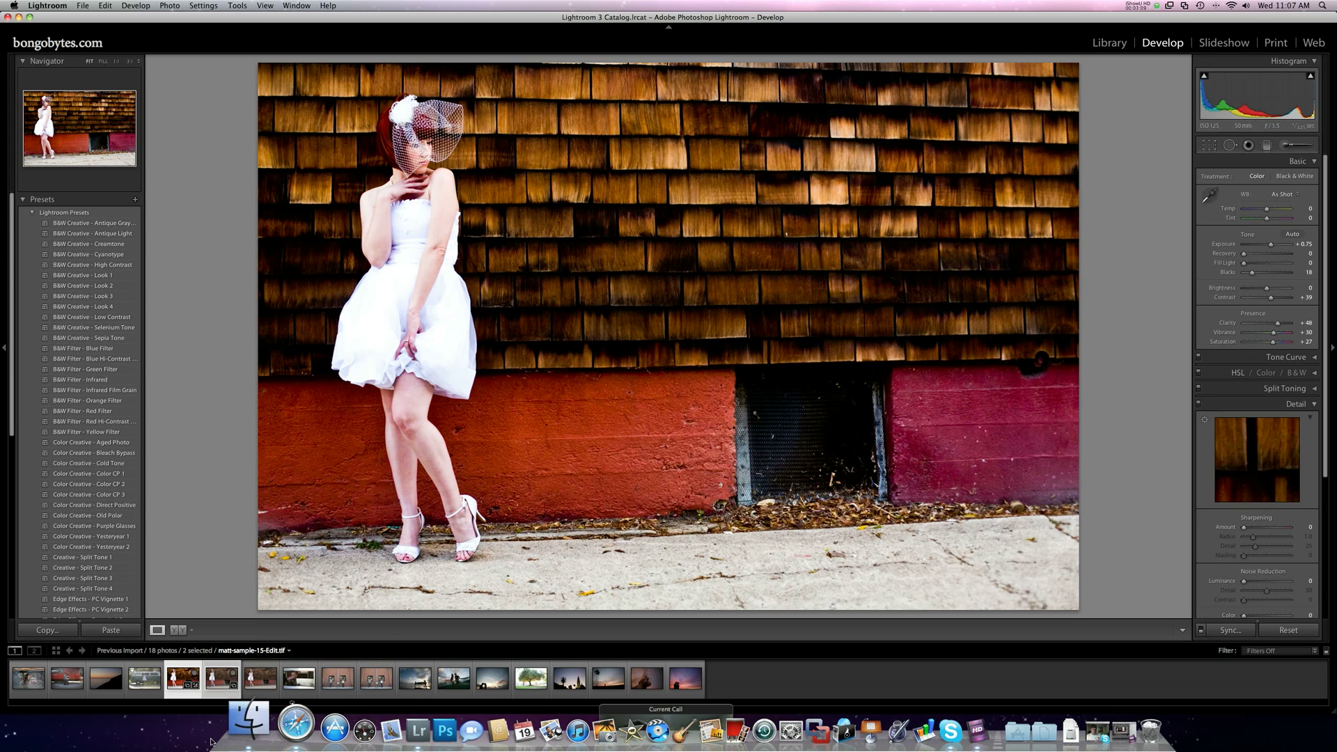
pyautogui.click(209, 687)
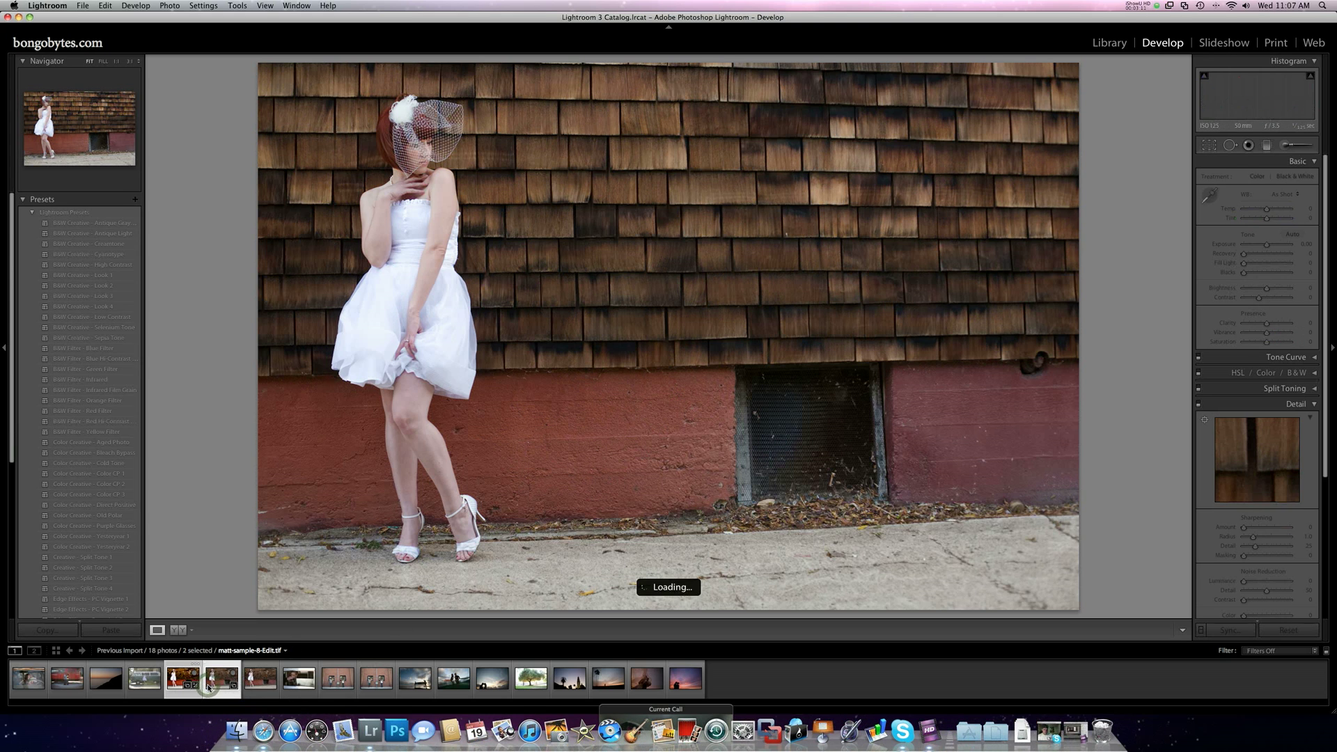
pyautogui.press('F9')
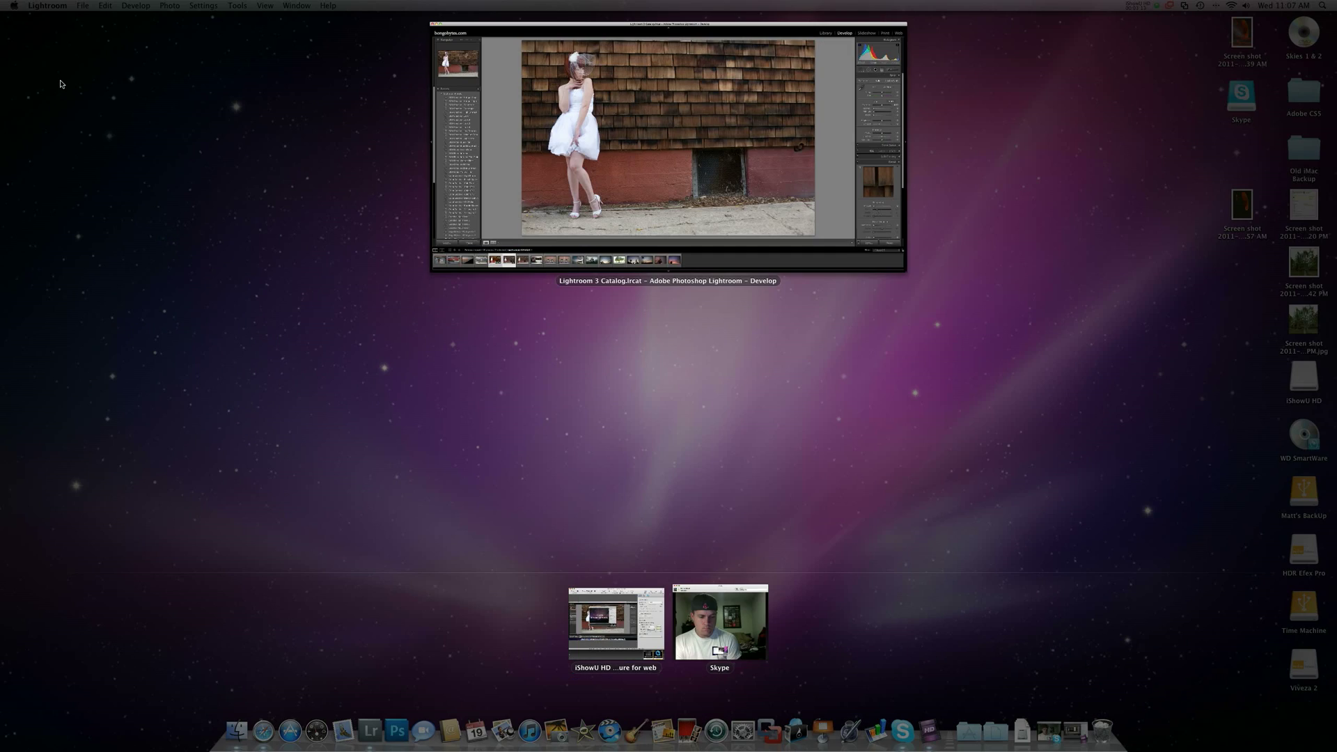
pyautogui.click(532, 147)
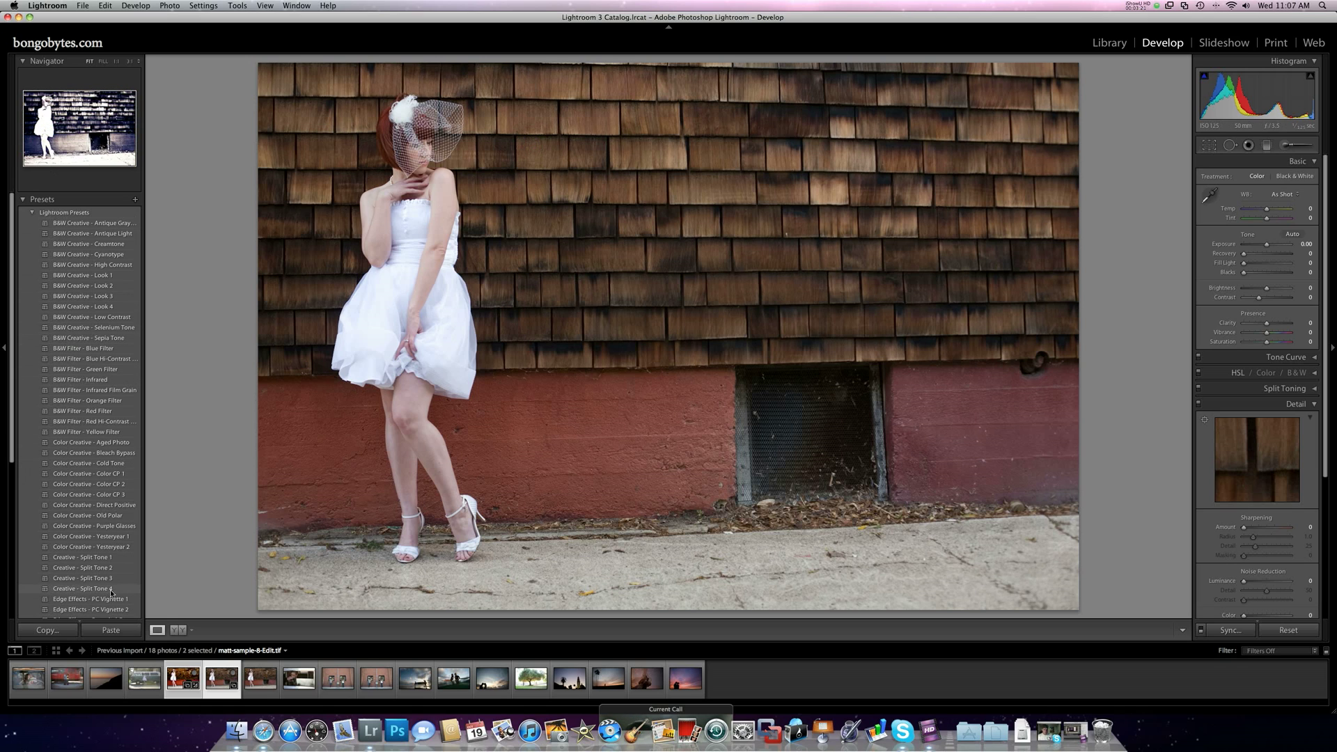
pyautogui.click(31, 213)
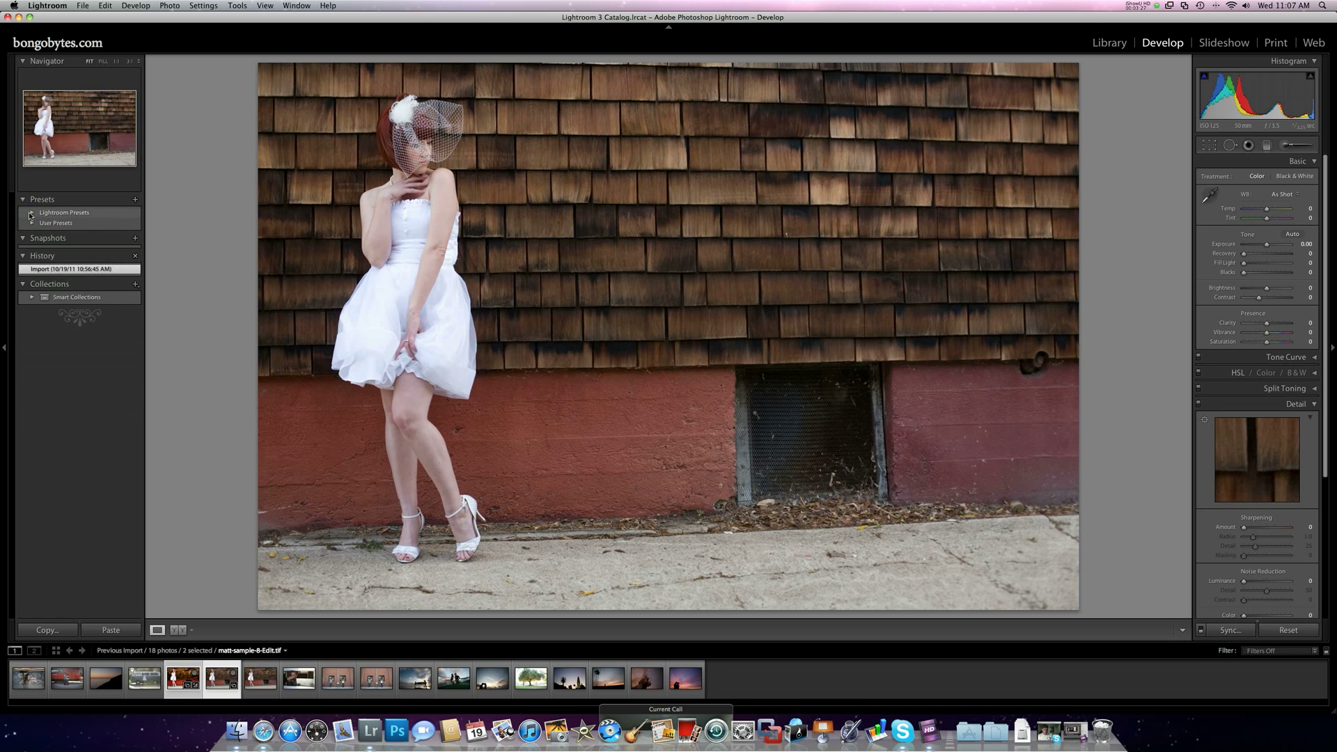
# Step: Apply B&W Creative - Sepia Tone after trying Antique Gray, then collapse the preset folders
pyautogui.click(30, 213)
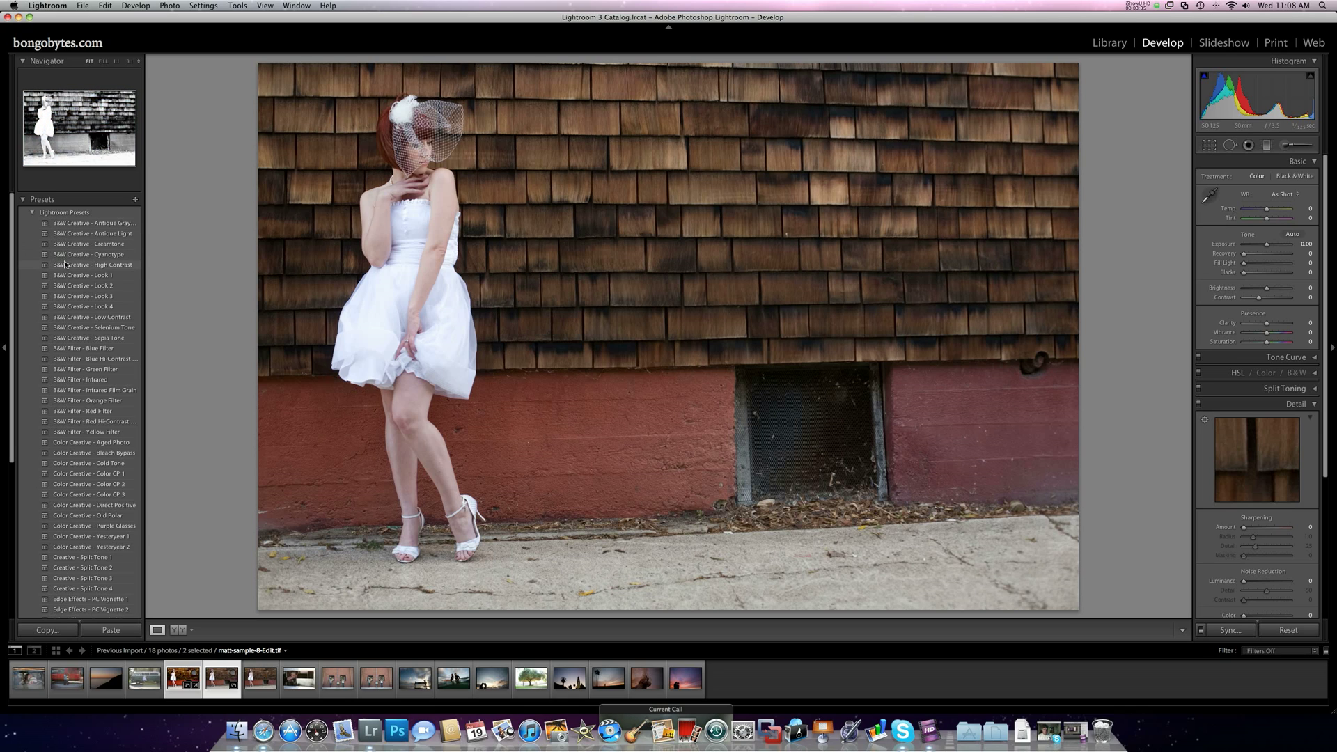
pyautogui.click(65, 224)
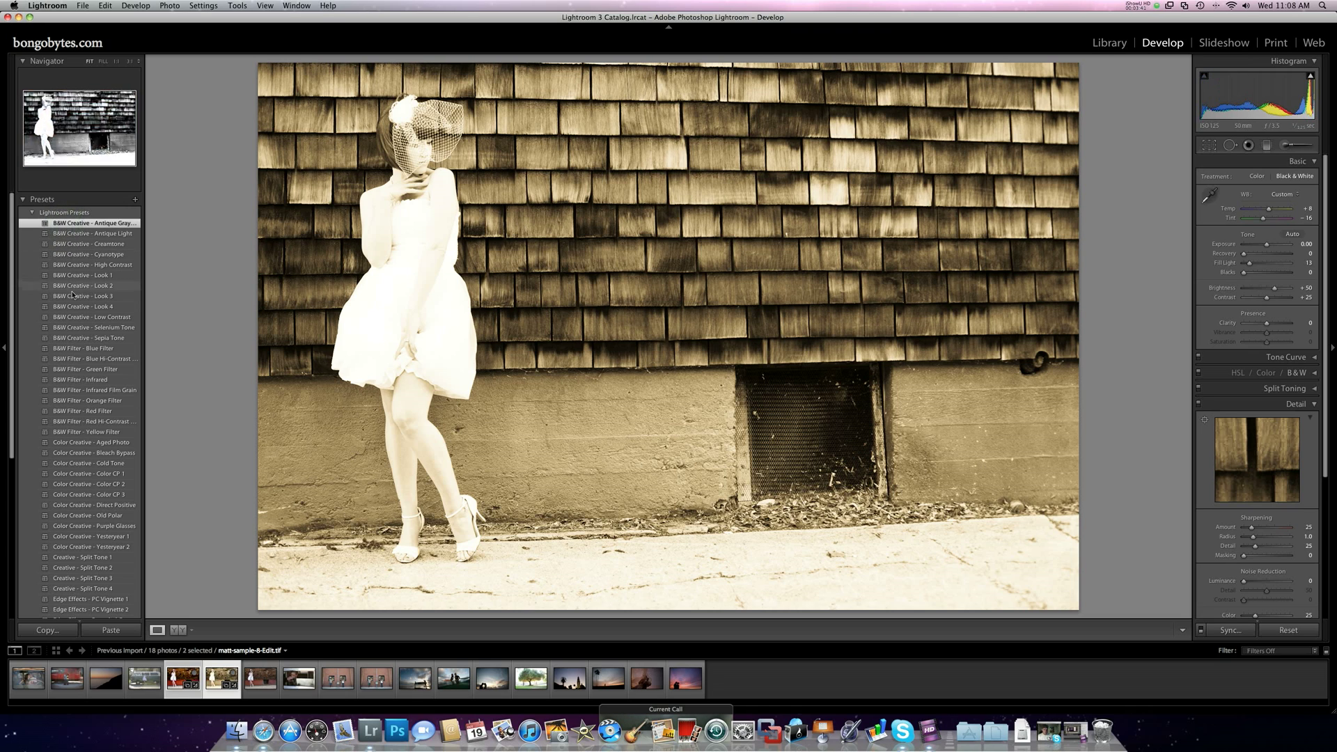
pyautogui.click(72, 338)
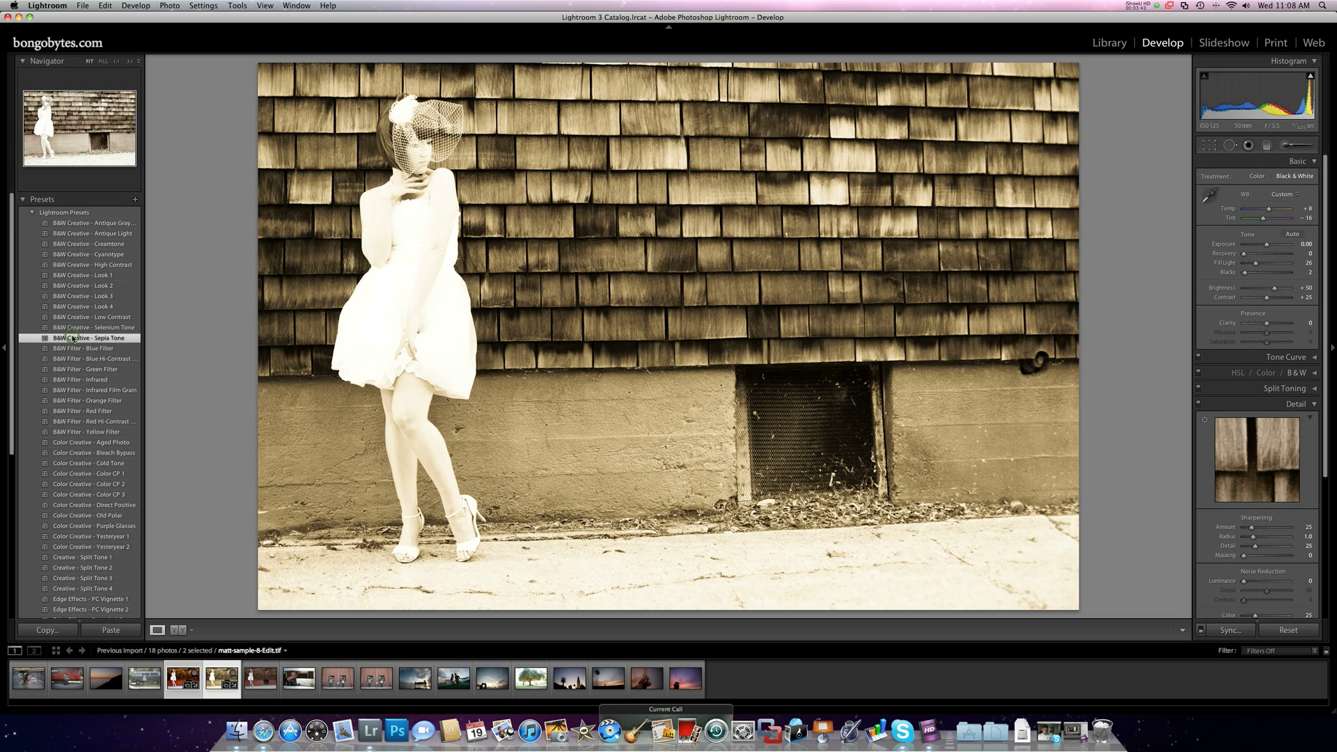
pyautogui.click(32, 212)
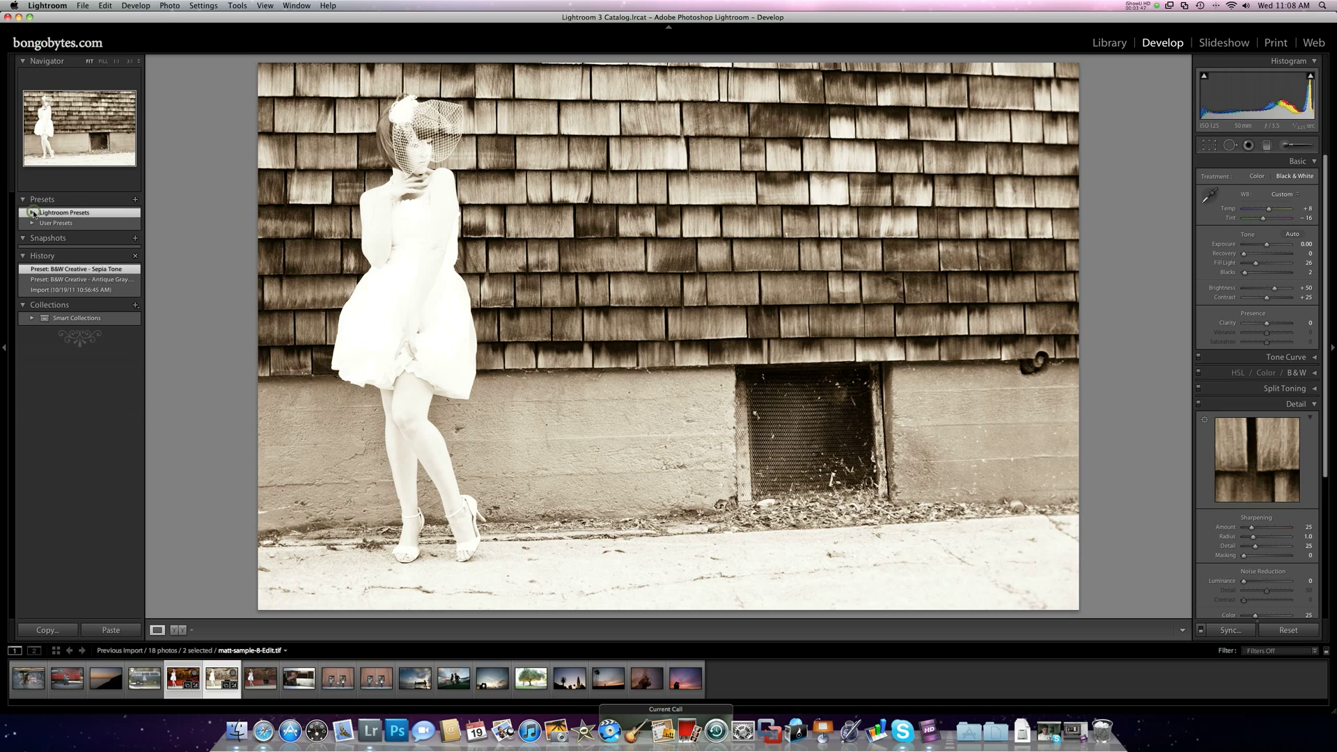
pyautogui.click(32, 223)
pyautogui.click(34, 224)
pyautogui.click(33, 223)
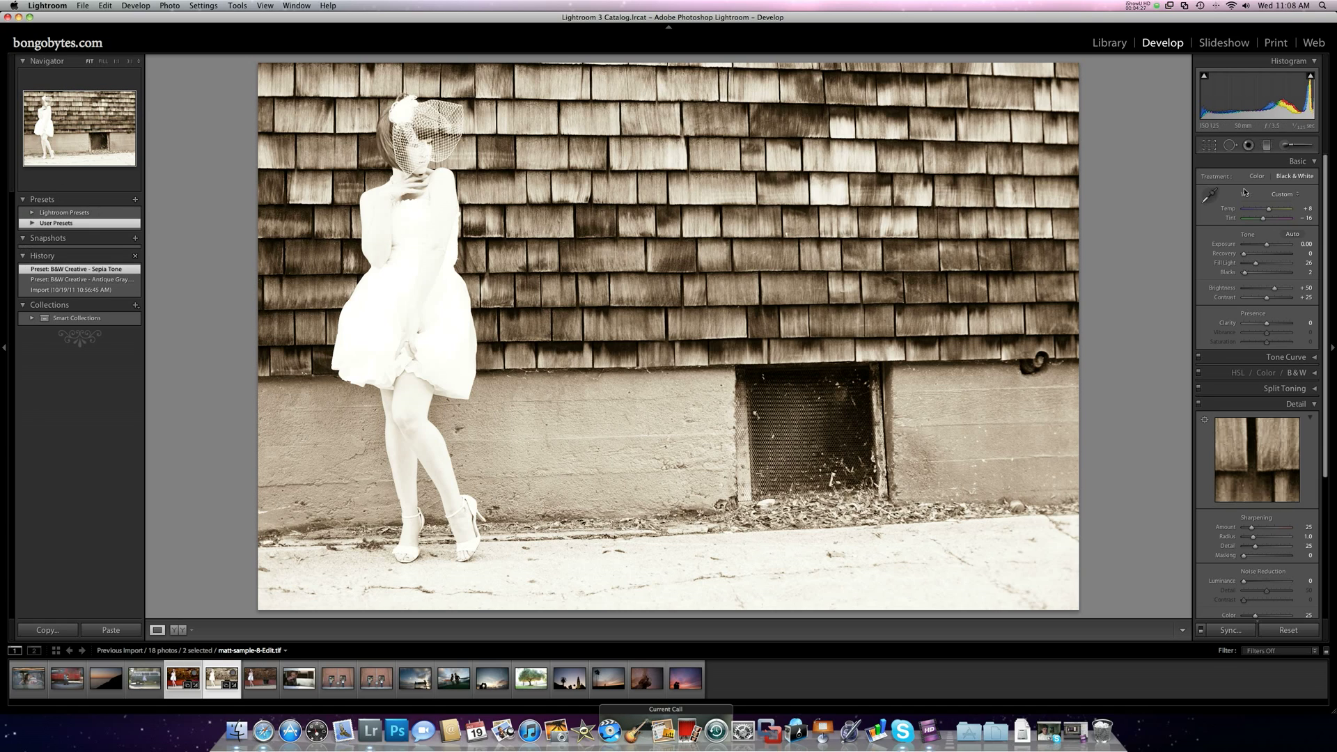
# Step: Tighten the crop from the top-right corner, straighten to a -0.34 angle, and commit
pyautogui.click(1210, 145)
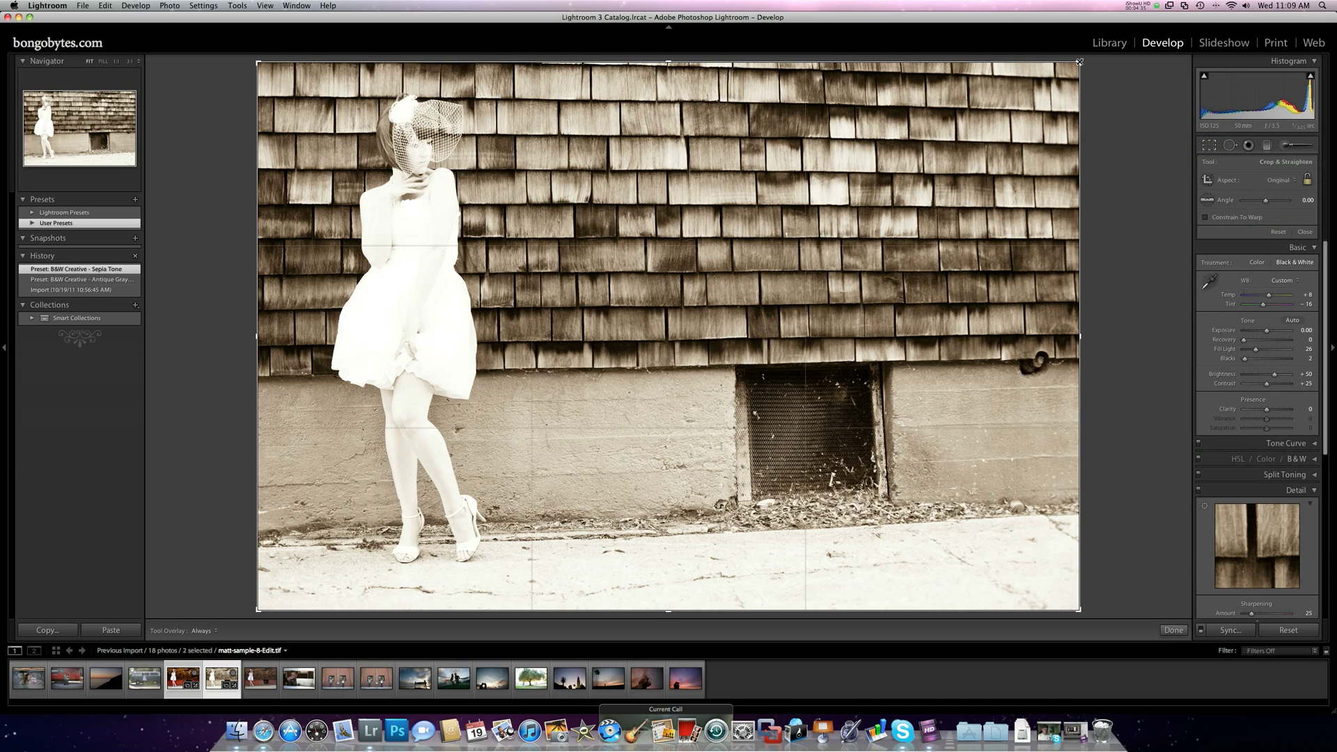
pyautogui.moveTo(1079, 62)
pyautogui.mouseDown()
pyautogui.moveTo(964, 90)
pyautogui.moveTo(1039, 60)
pyautogui.moveTo(1076, 75)
pyautogui.mouseUp()
pyautogui.moveTo(1113, 338)
pyautogui.mouseDown()
pyautogui.moveTo(1102, 273)
pyautogui.moveTo(1107, 348)
pyautogui.moveTo(1106, 335)
pyautogui.mouseUp()
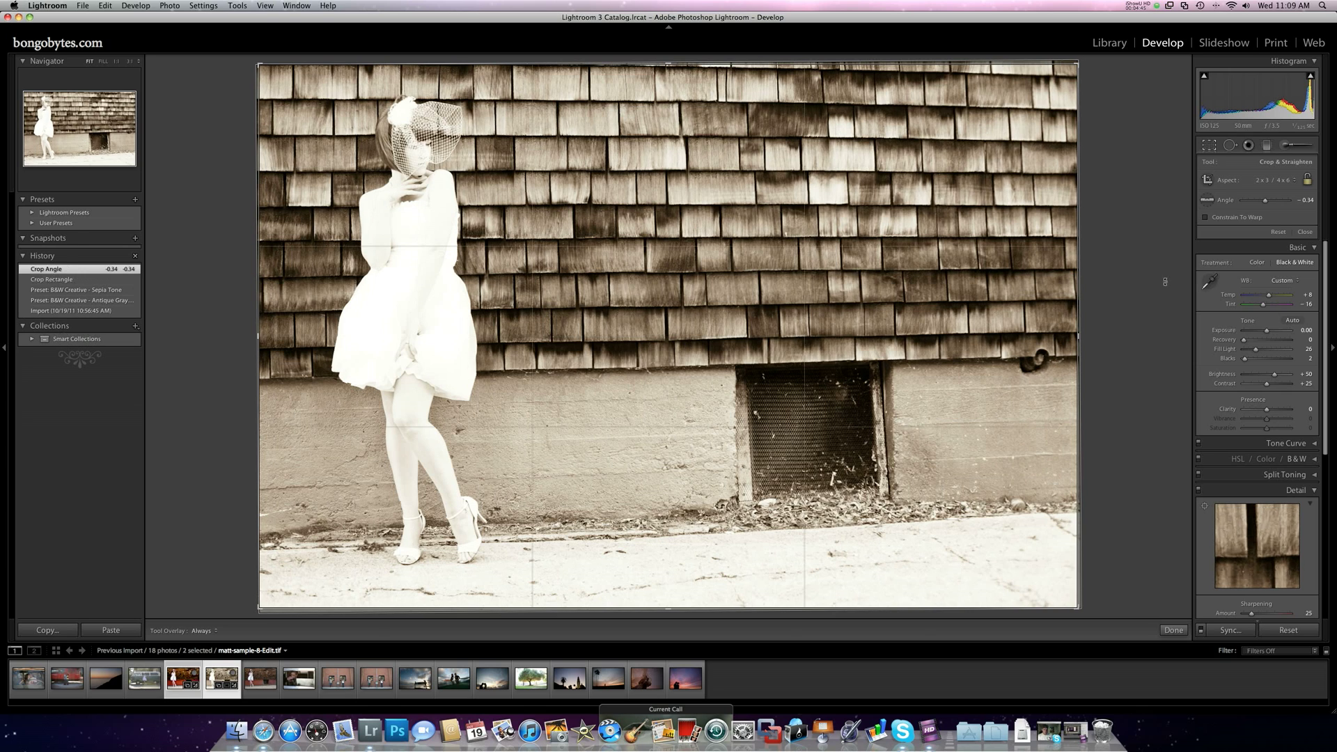
pyautogui.click(1209, 149)
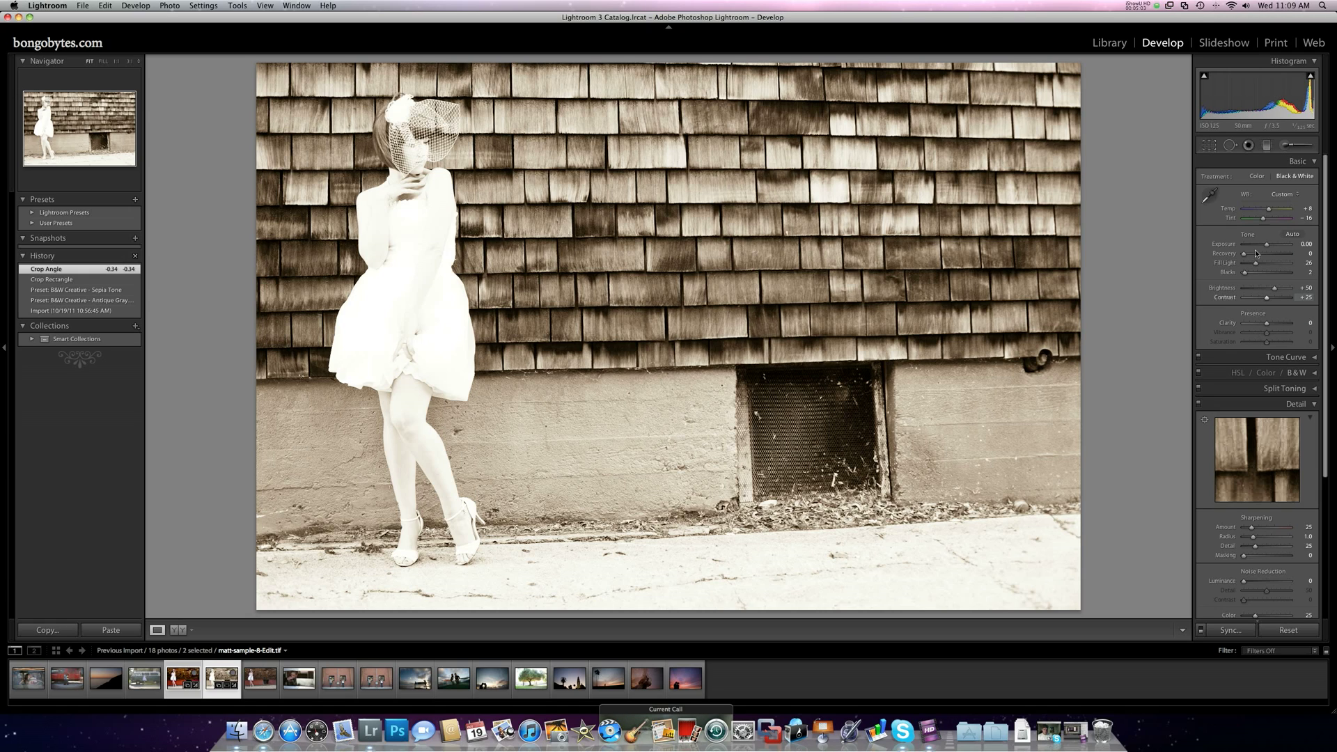
# Step: Set the Basic panel white balance to As Shot
pyautogui.click(1296, 162)
pyautogui.click(1297, 162)
pyautogui.click(1288, 195)
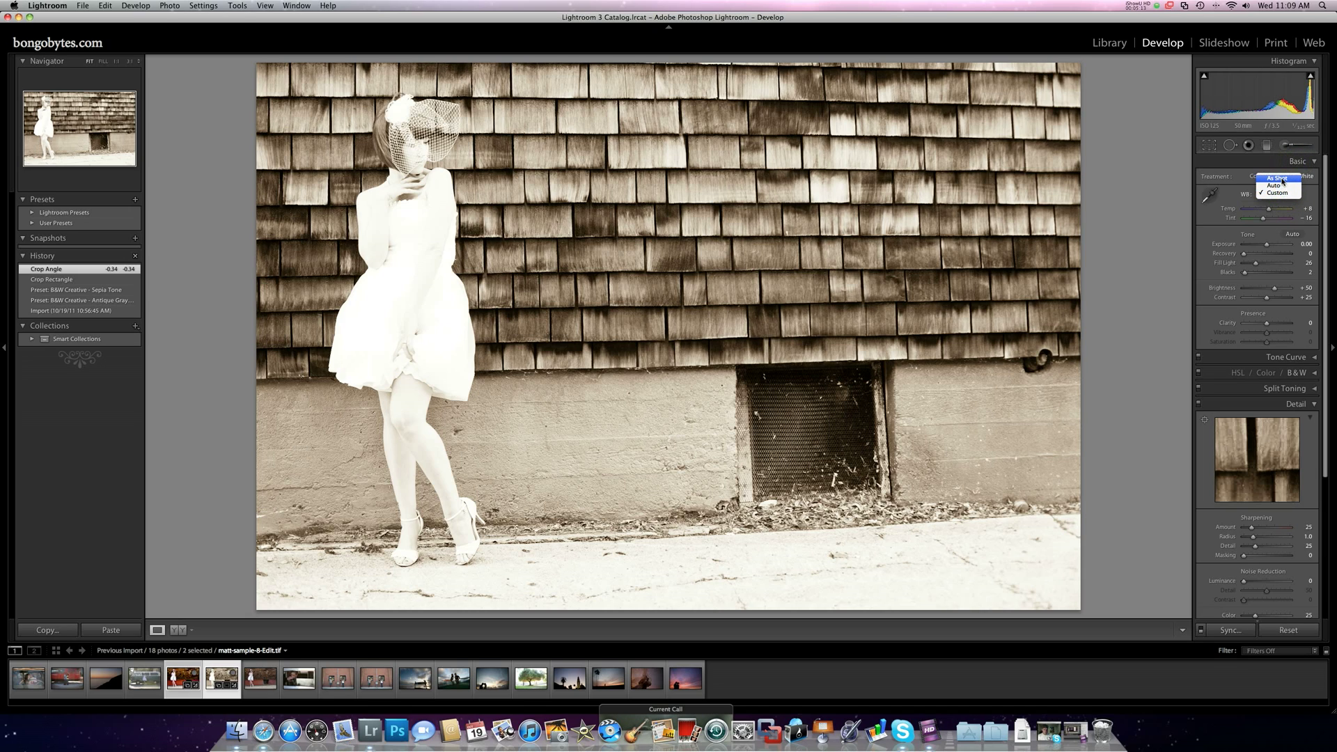
pyautogui.click(1283, 180)
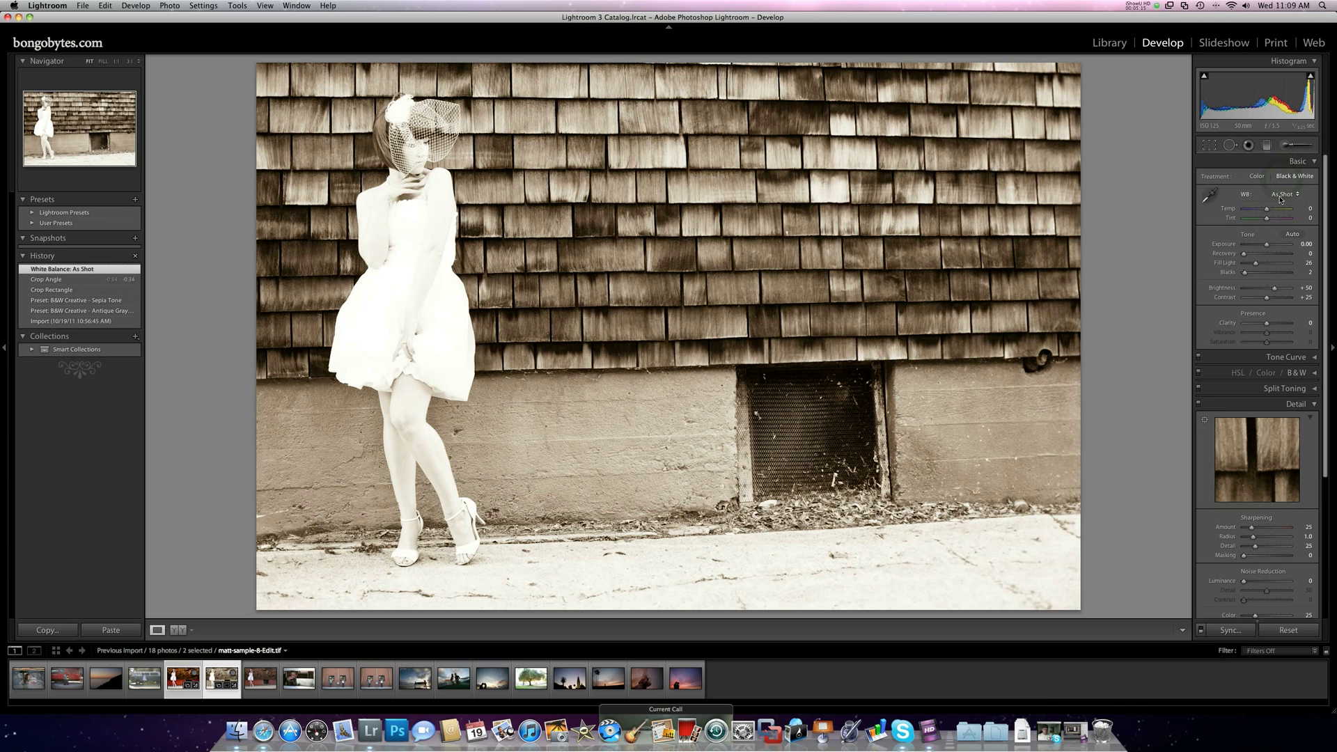
pyautogui.click(1280, 195)
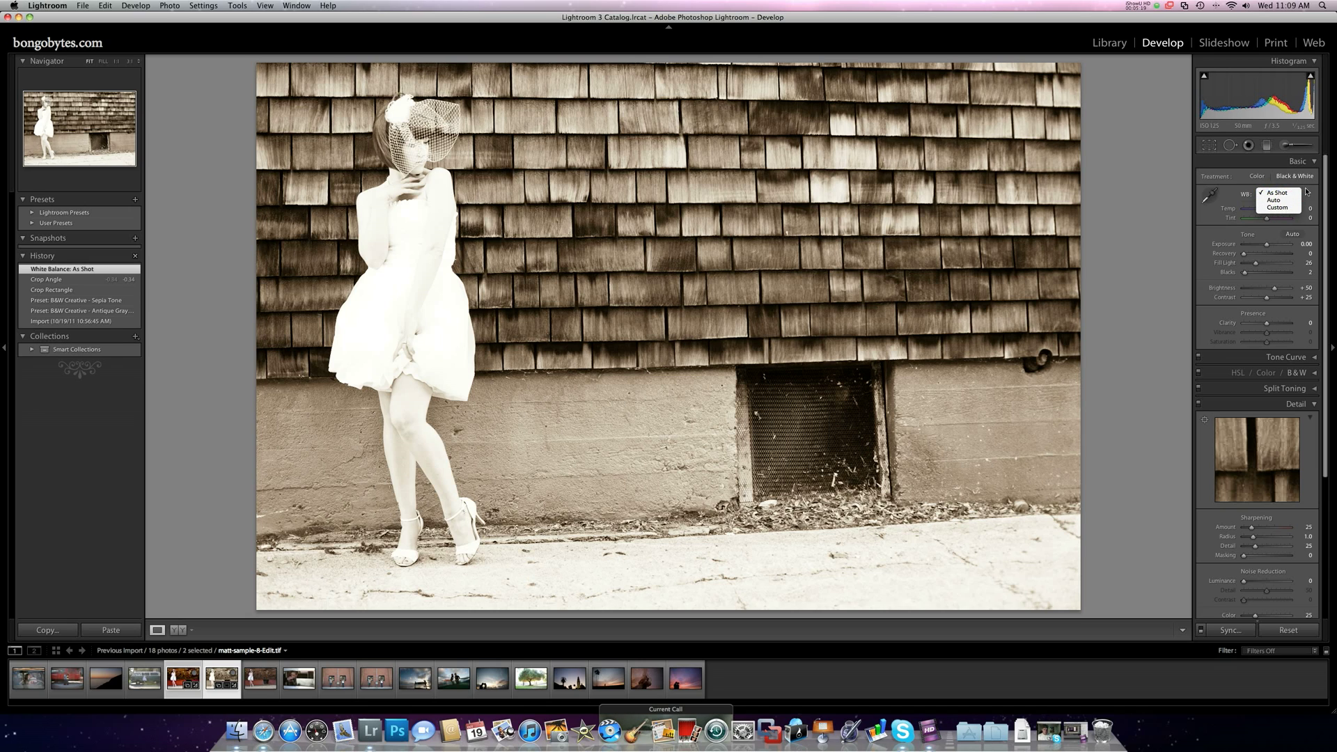
pyautogui.click(1306, 192)
# Step: Expand the Tone Curve panel, briefly showing and hiding the B&W mix sliders
pyautogui.scroll(-2, 1200, 379)
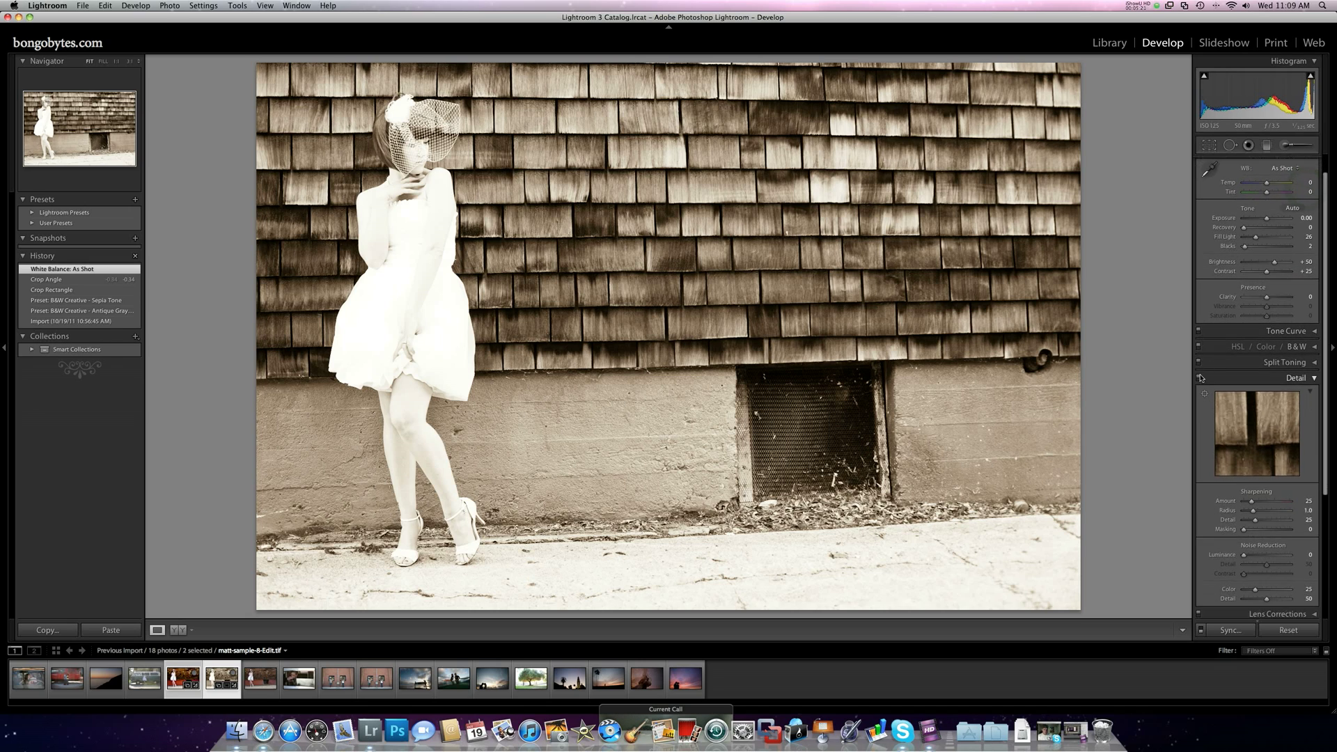
pyautogui.scroll(-1, 1200, 378)
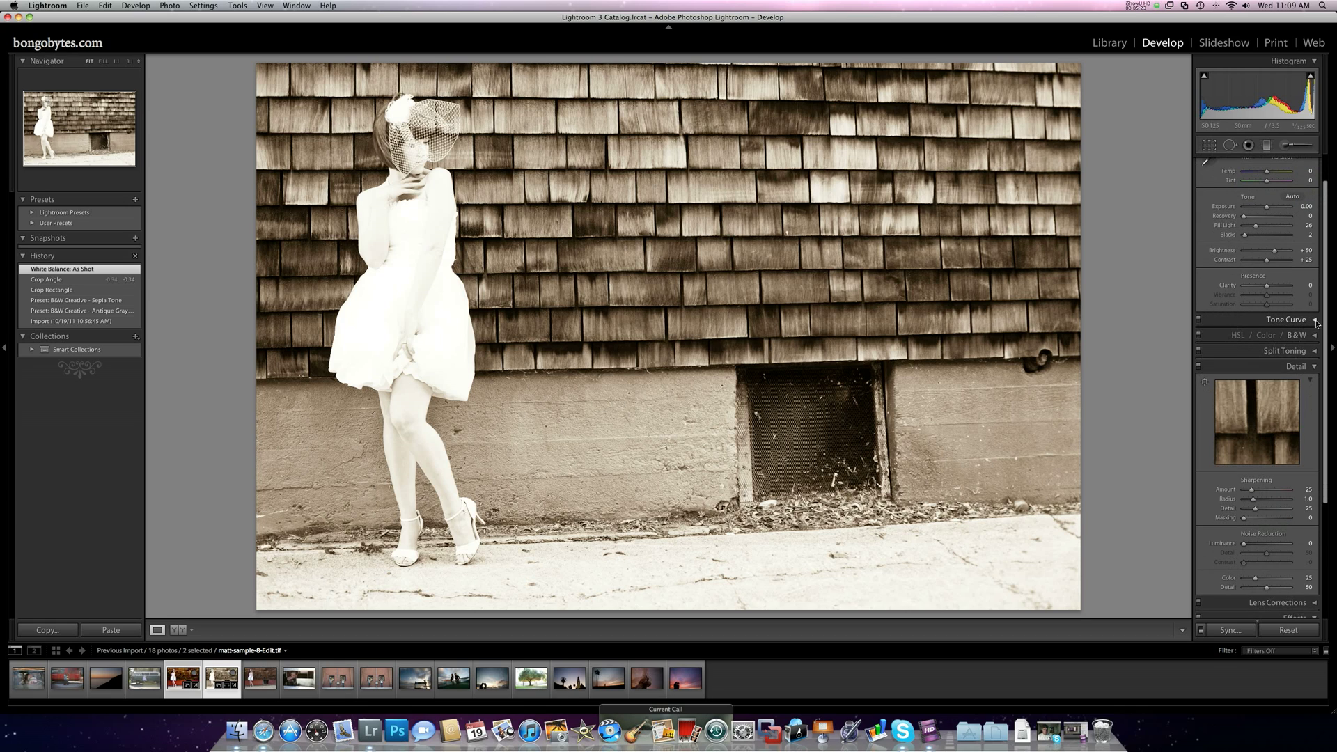
pyautogui.click(1316, 321)
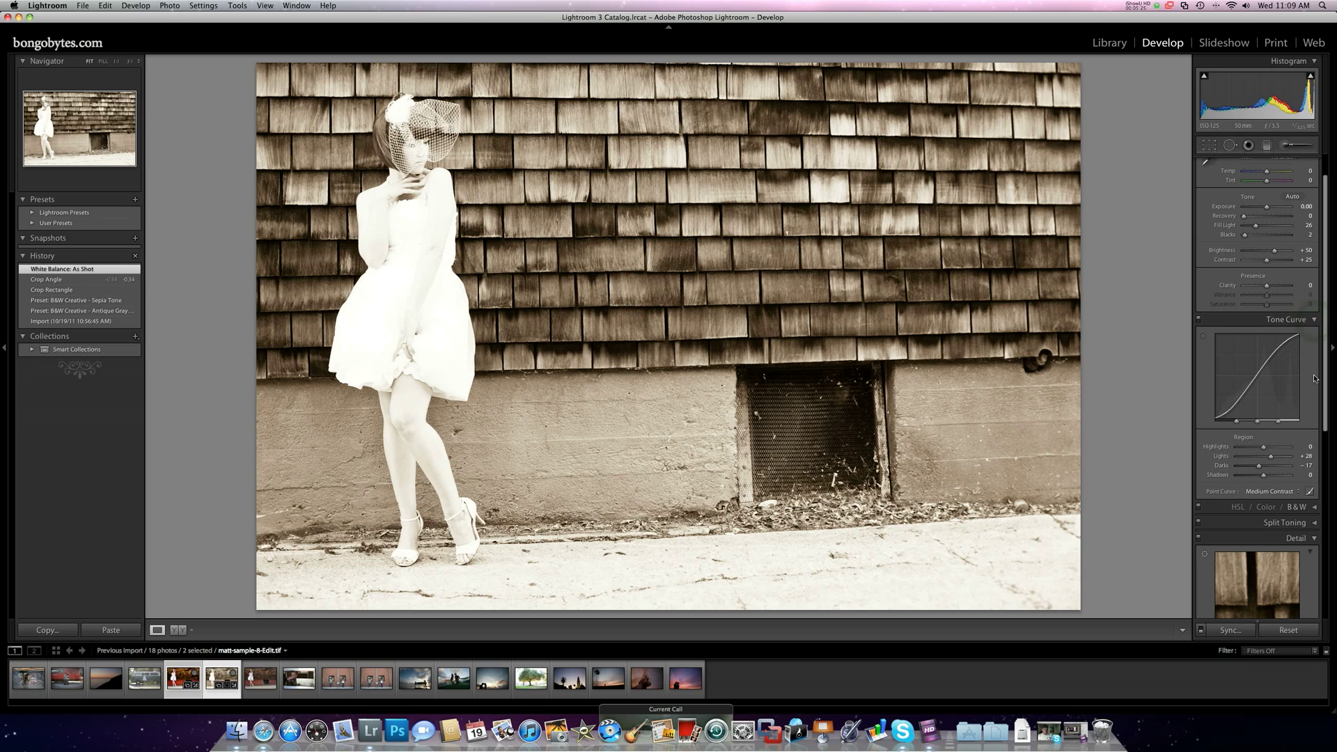
pyautogui.click(1315, 509)
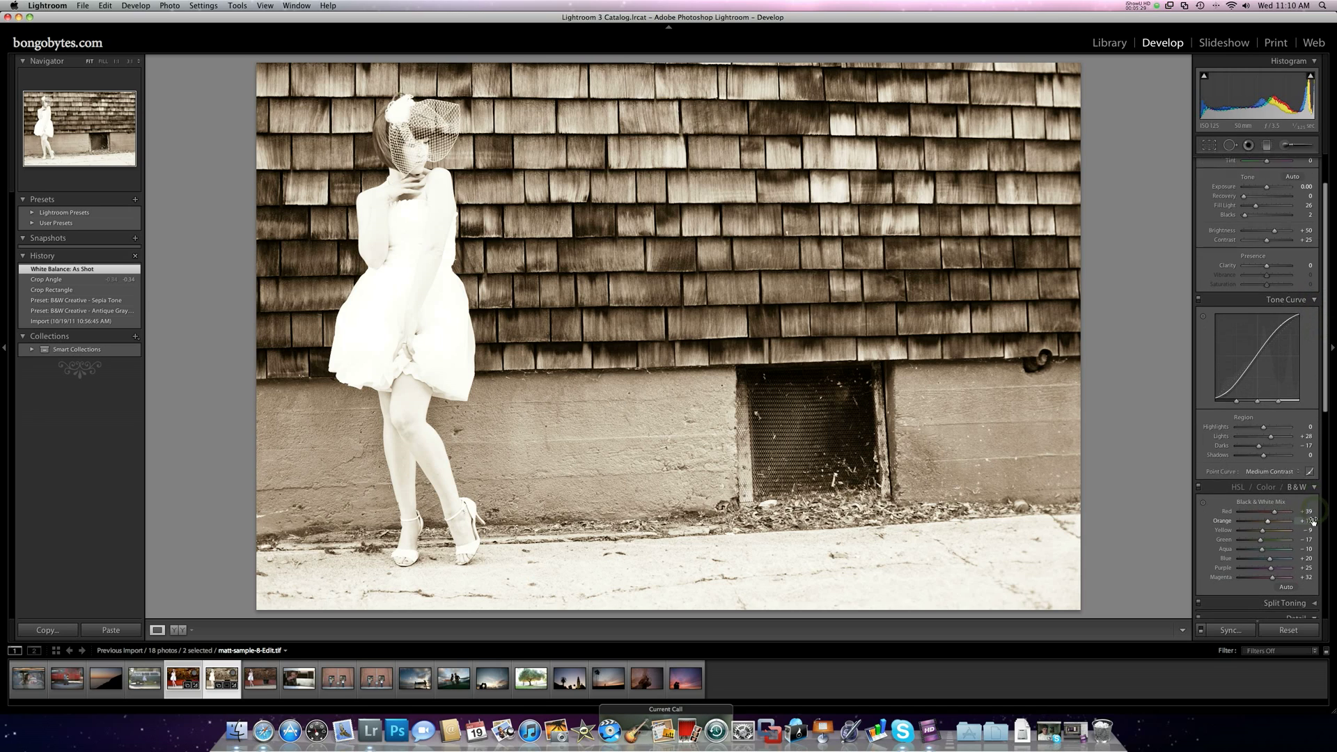
pyautogui.click(1267, 450)
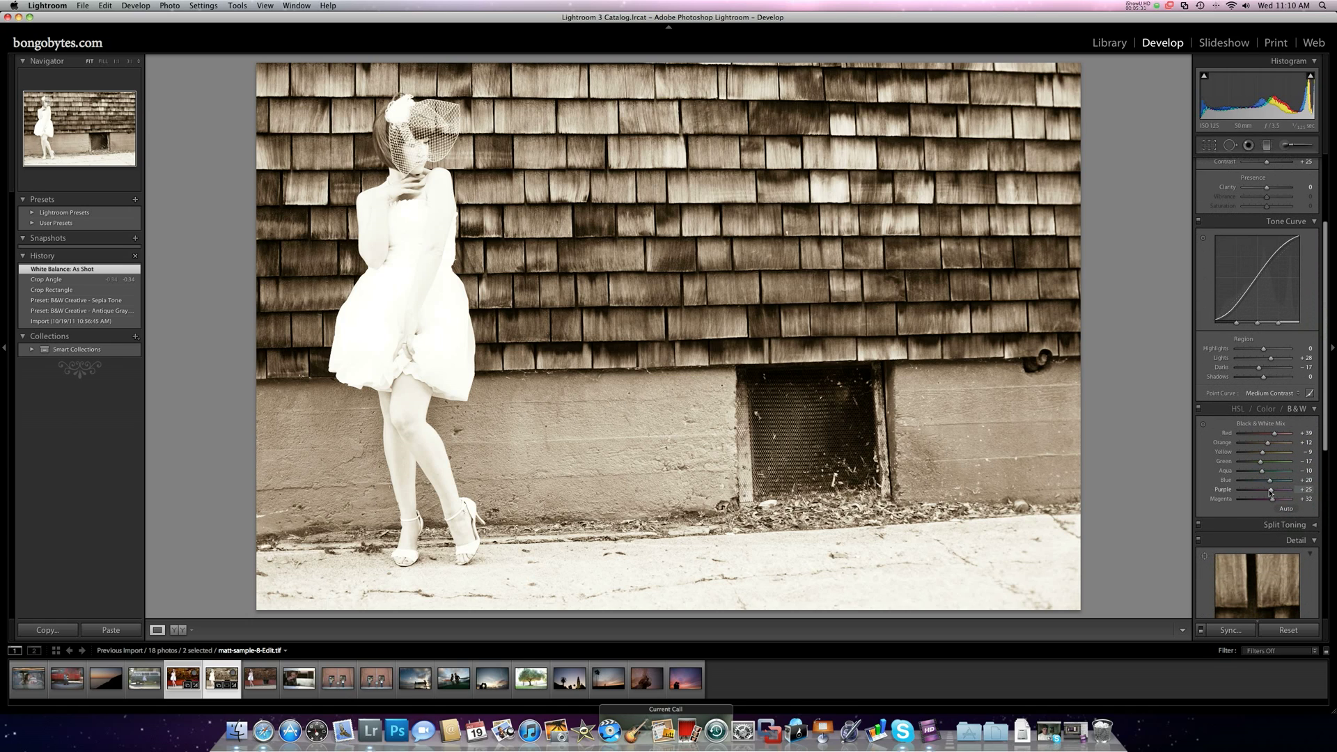
# Step: Switch the HSL/Color/B&W panel to HSL to restore the photo's colour
pyautogui.click(1237, 410)
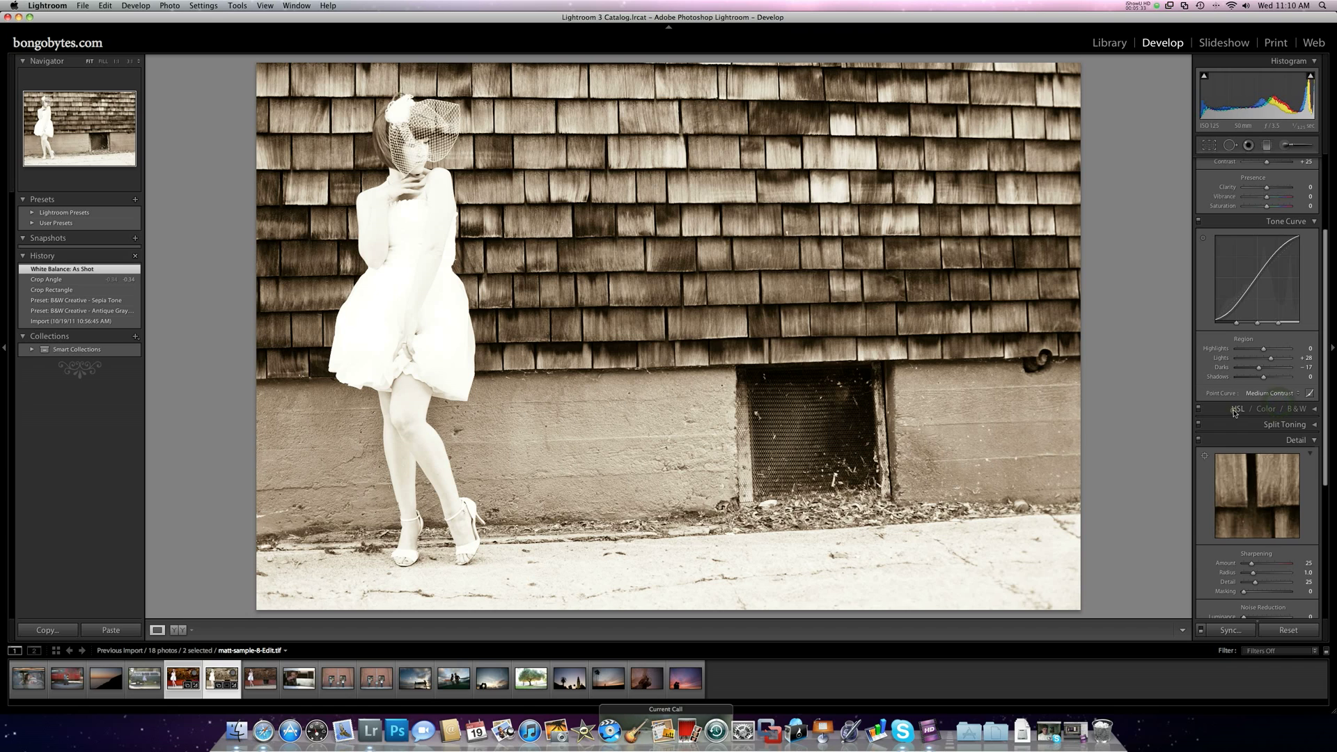
pyautogui.scroll(-3, 1262, 497)
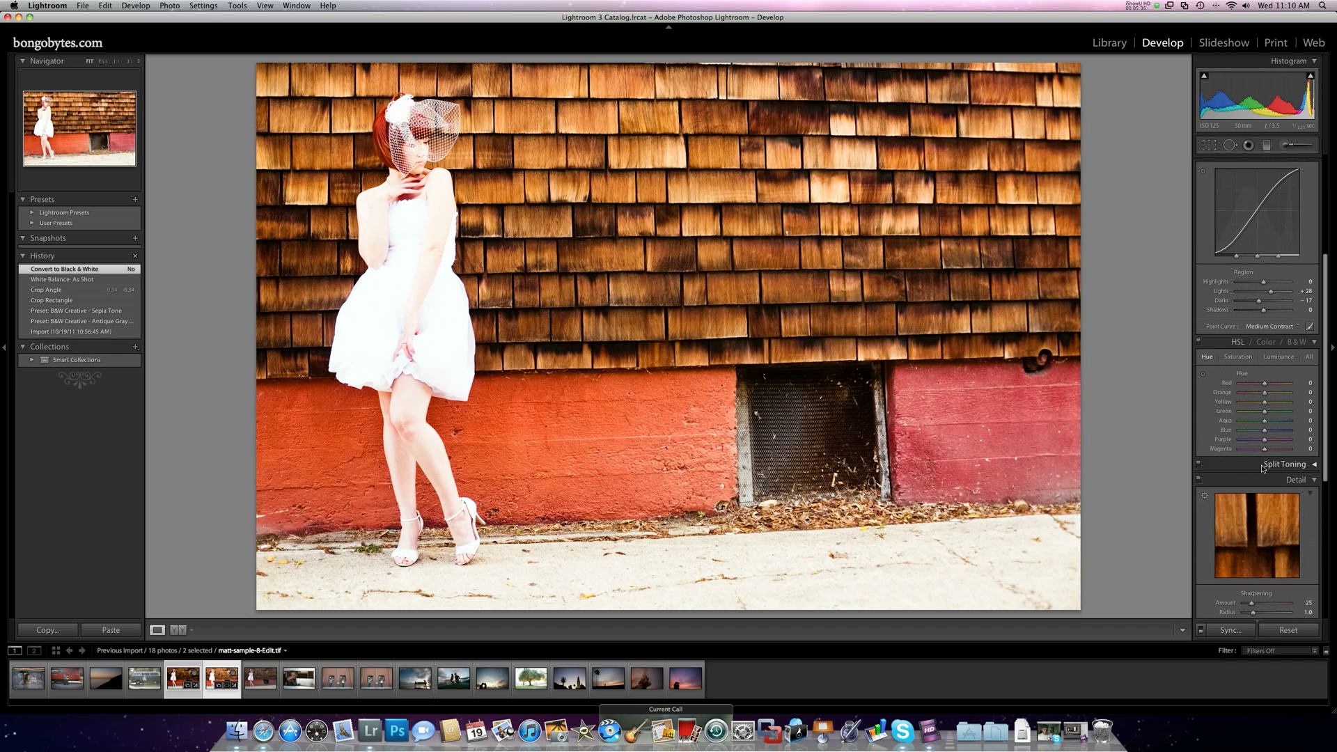
pyautogui.scroll(-2, 1226, 491)
pyautogui.scroll(-2, 1224, 493)
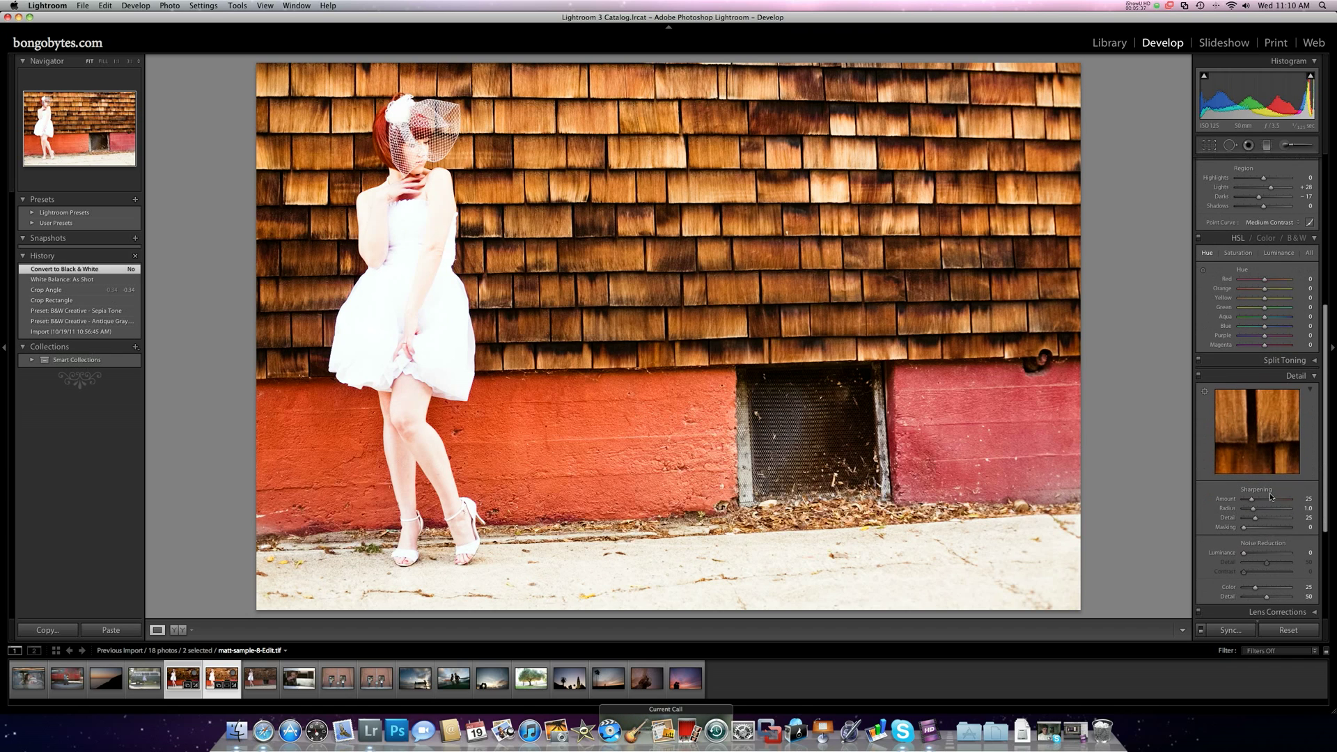
pyautogui.scroll(-2, 1274, 505)
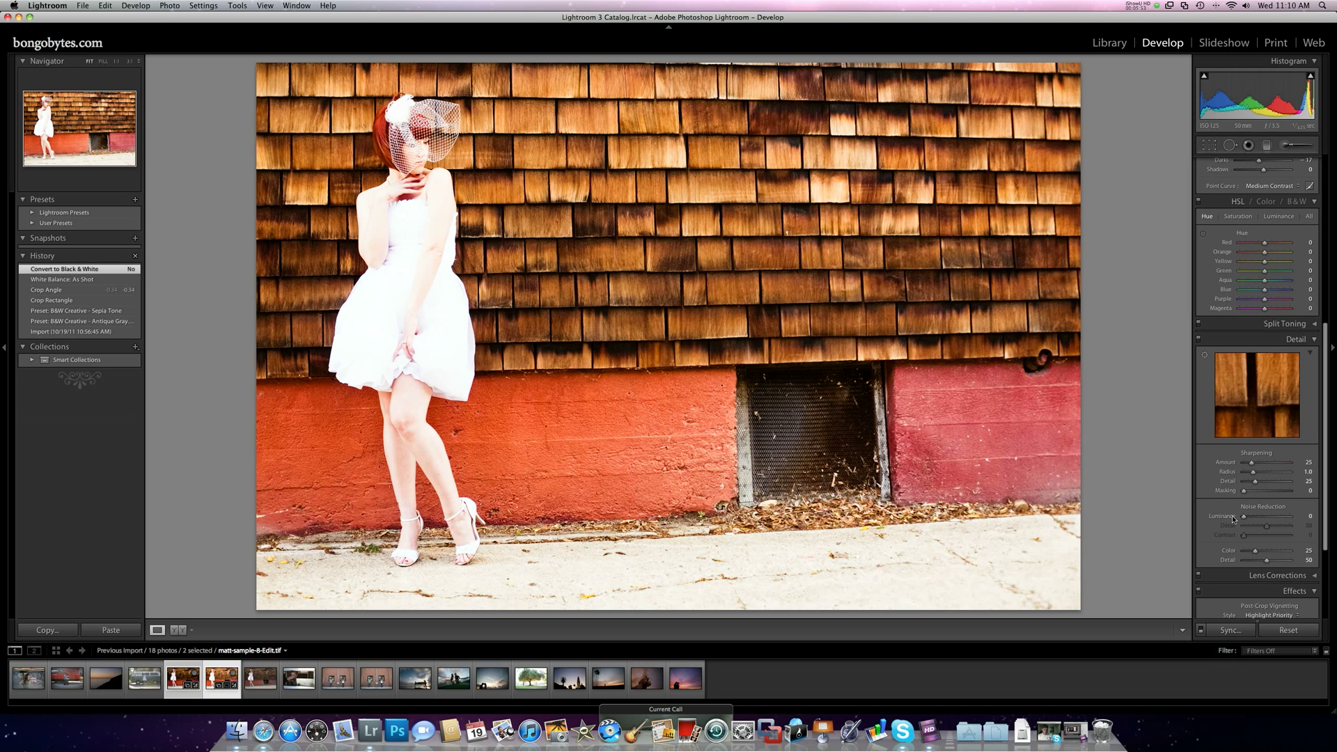
pyautogui.scroll(-3, 1276, 519)
# Step: Set the Effects panel's Post-Crop Vignetting Amount to -48
pyautogui.click(1278, 516)
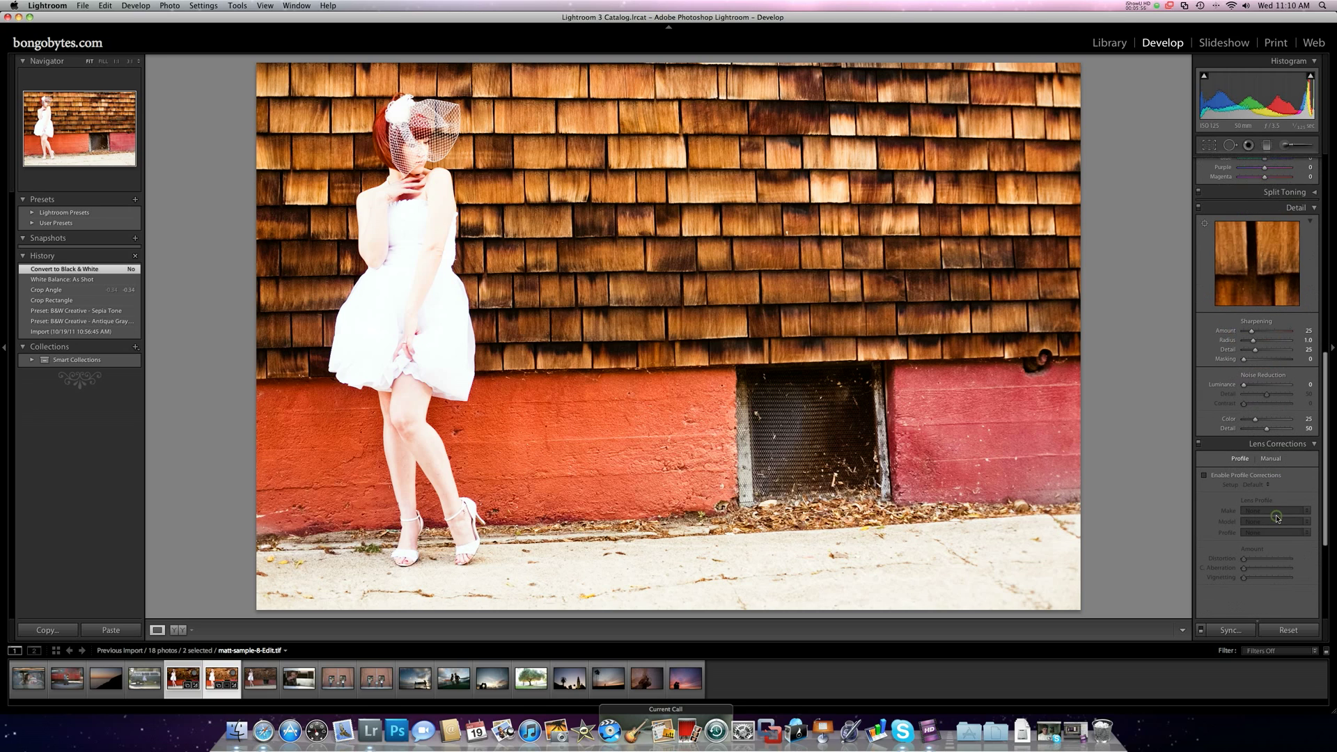
pyautogui.scroll(-4, 1276, 503)
pyautogui.scroll(-8, 1287, 494)
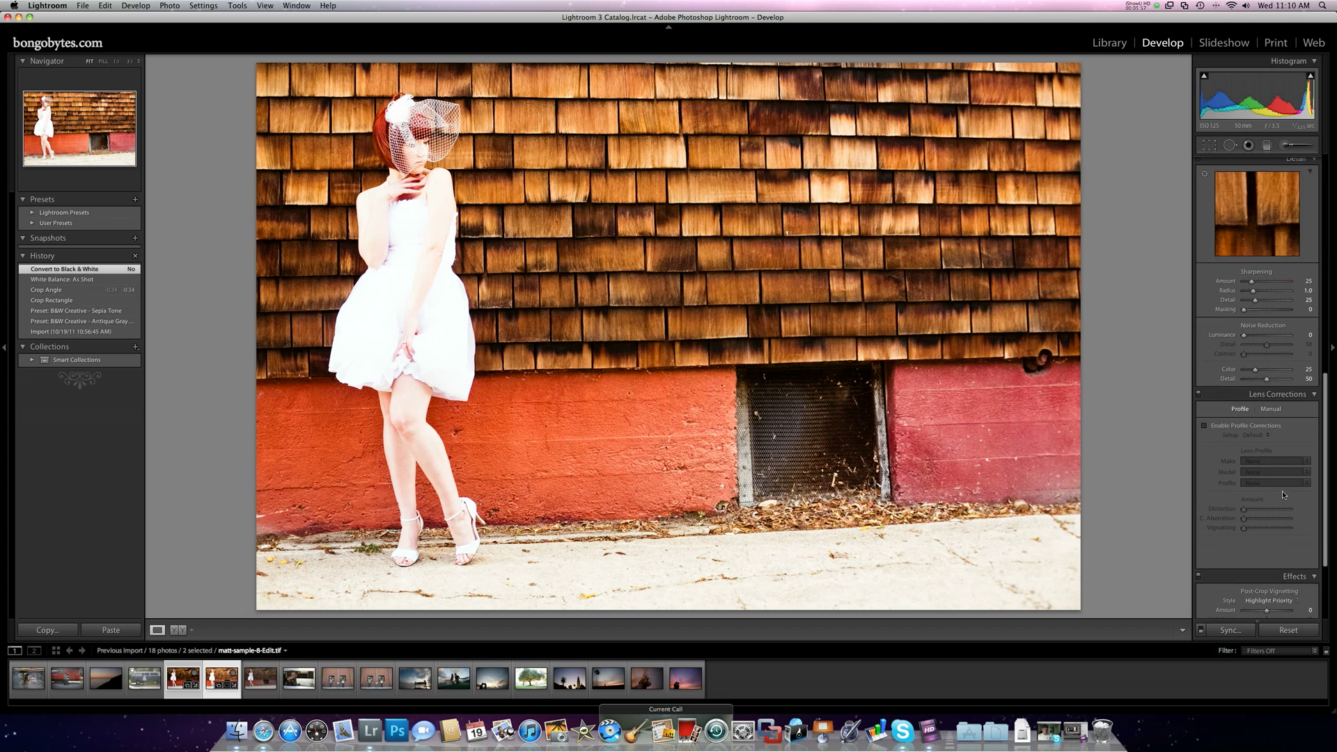
pyautogui.scroll(-2, 1283, 496)
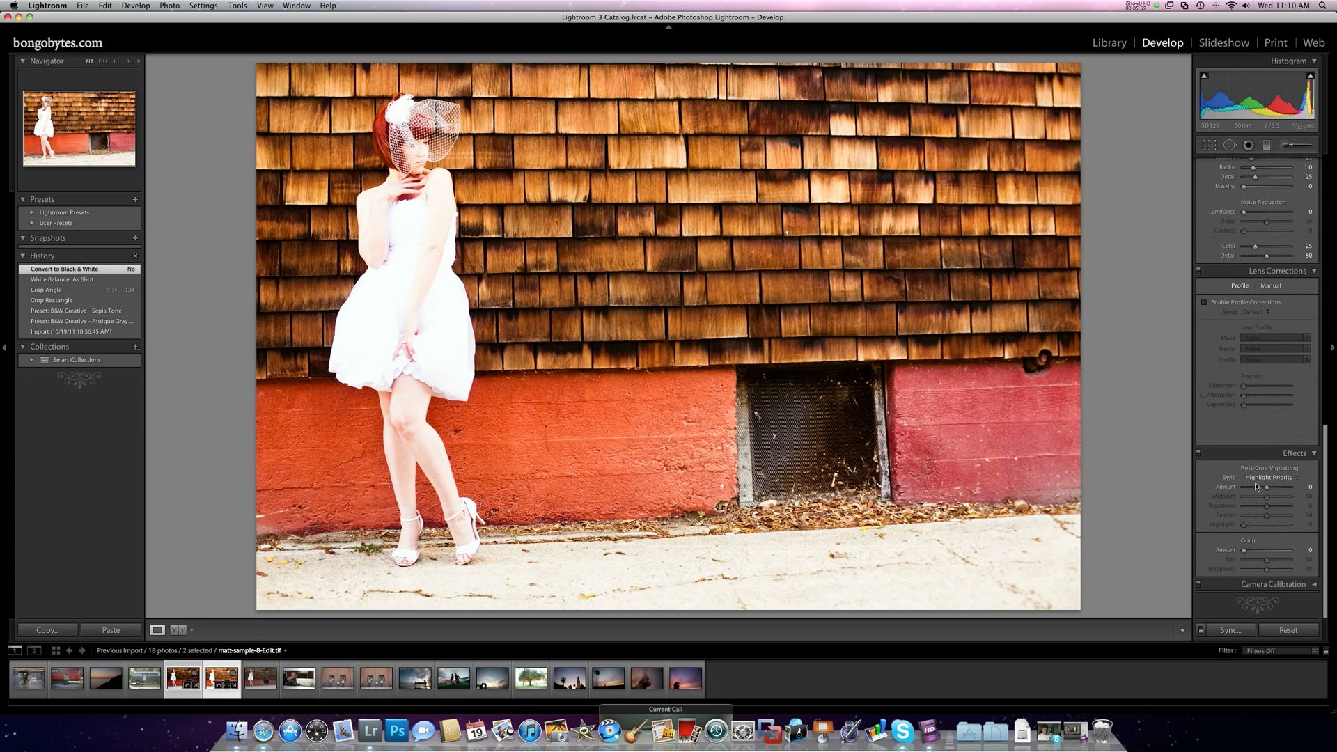
pyautogui.click(1257, 487)
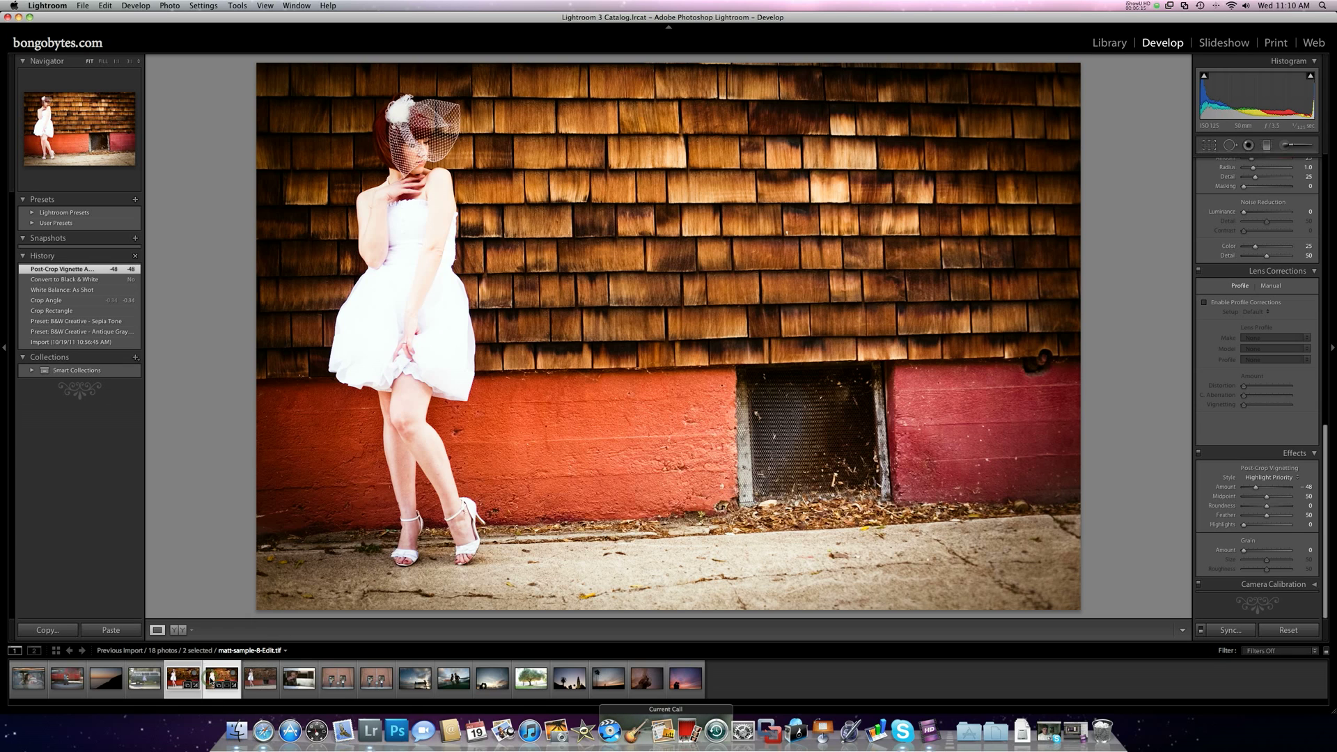
# Step: Export both selected white-dress photos as JPEGs via Export with Previous
pyautogui.click(186, 681)
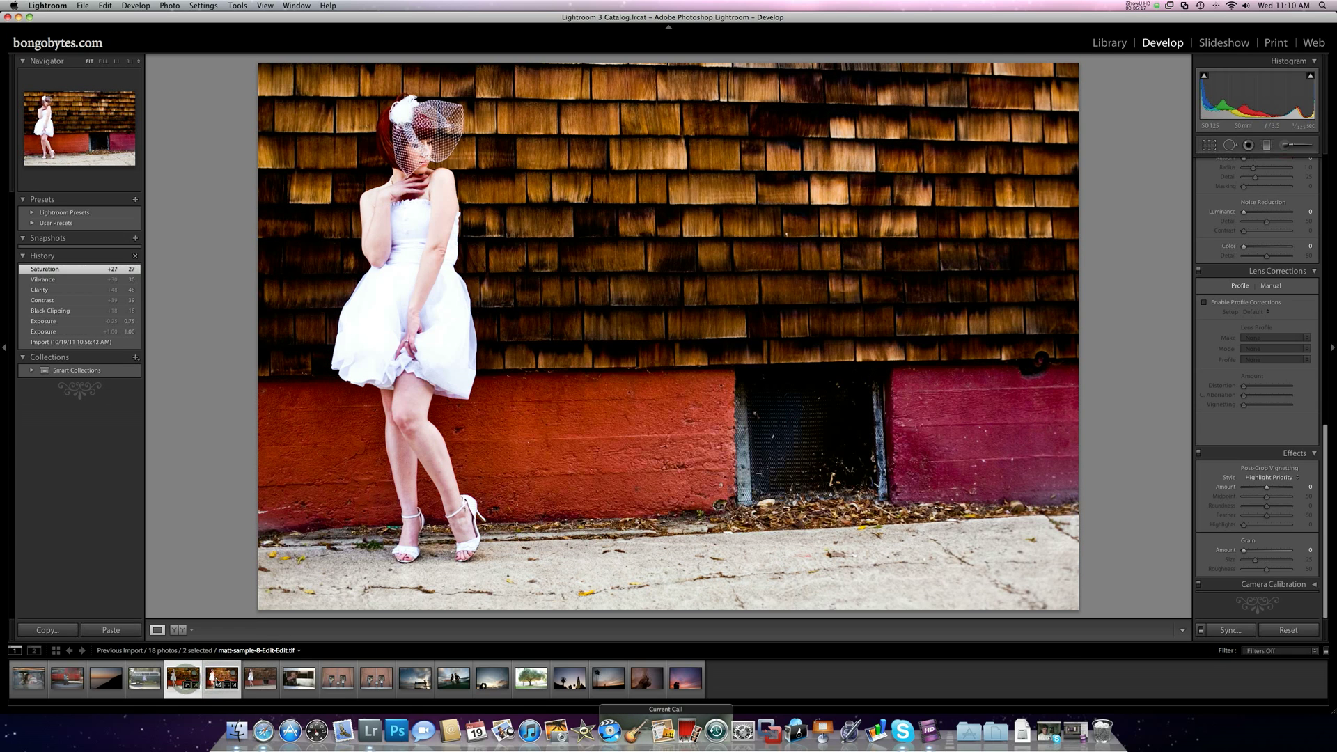
pyautogui.click(217, 679)
pyautogui.rightClick(216, 681)
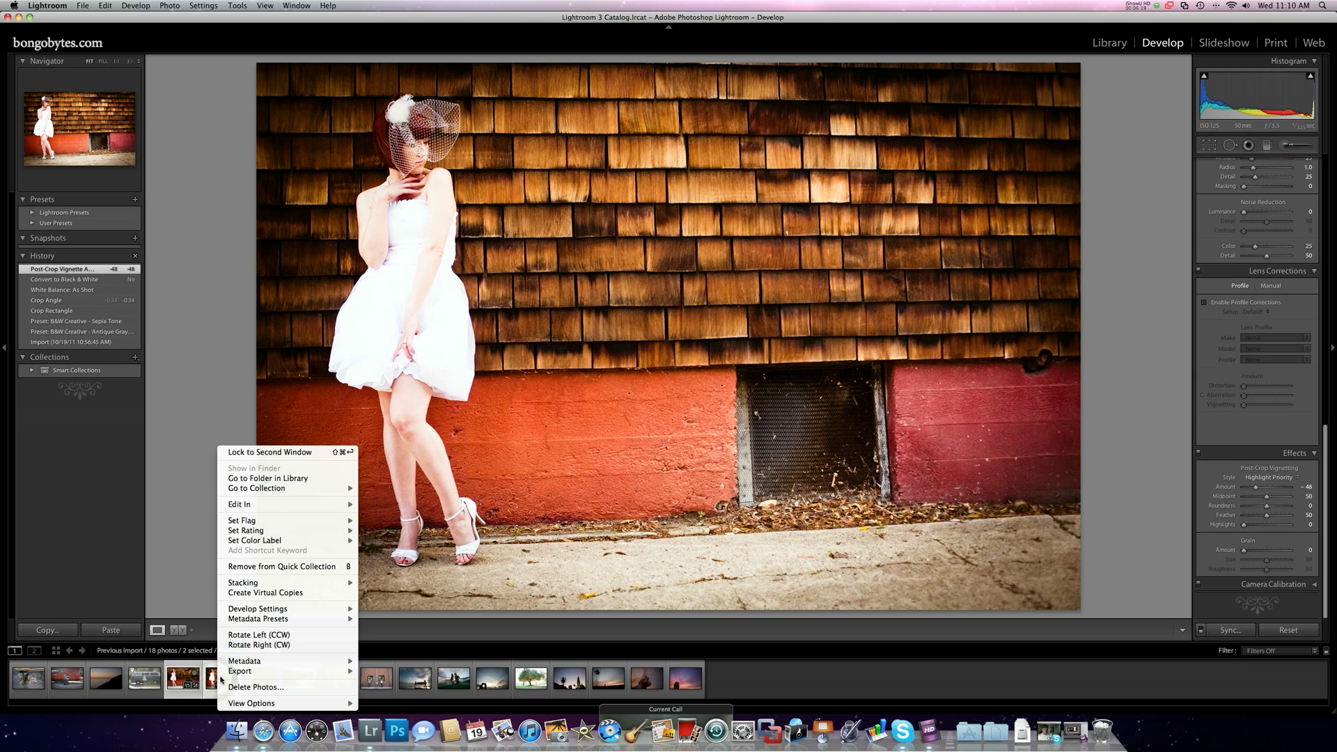
pyautogui.moveTo(232, 673)
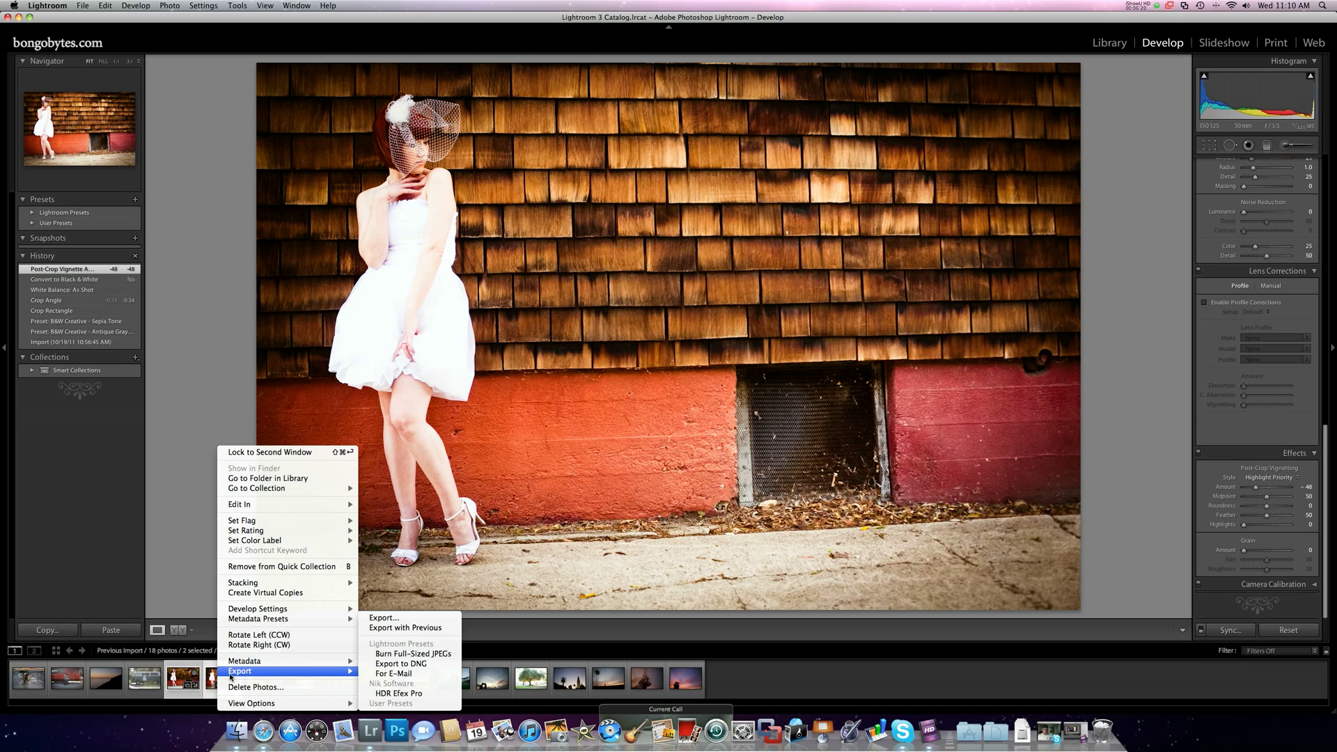
pyautogui.click(381, 627)
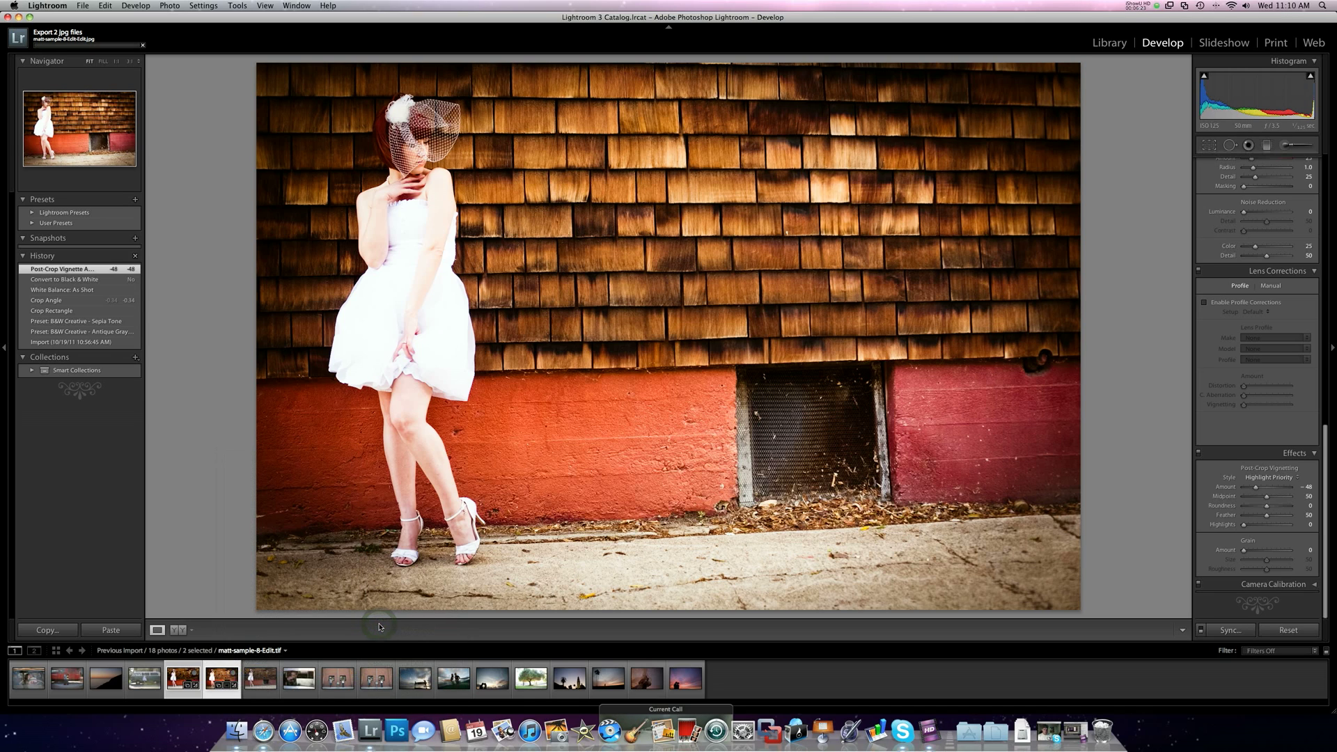